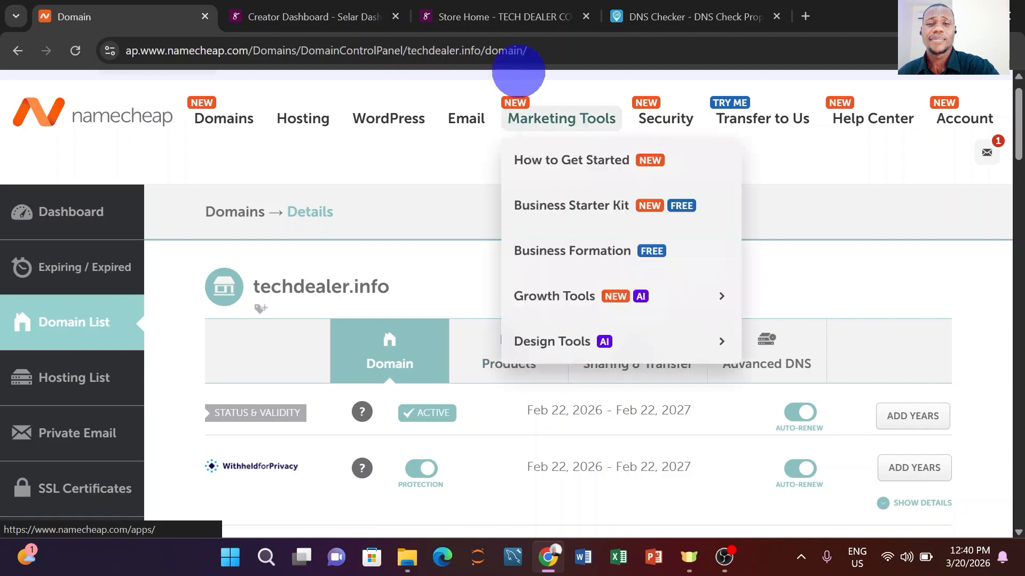
Step: Check the full web address of the TECH DEALER CONSULTING storefront and return to the Namecheap domain details
left_click(499, 17)
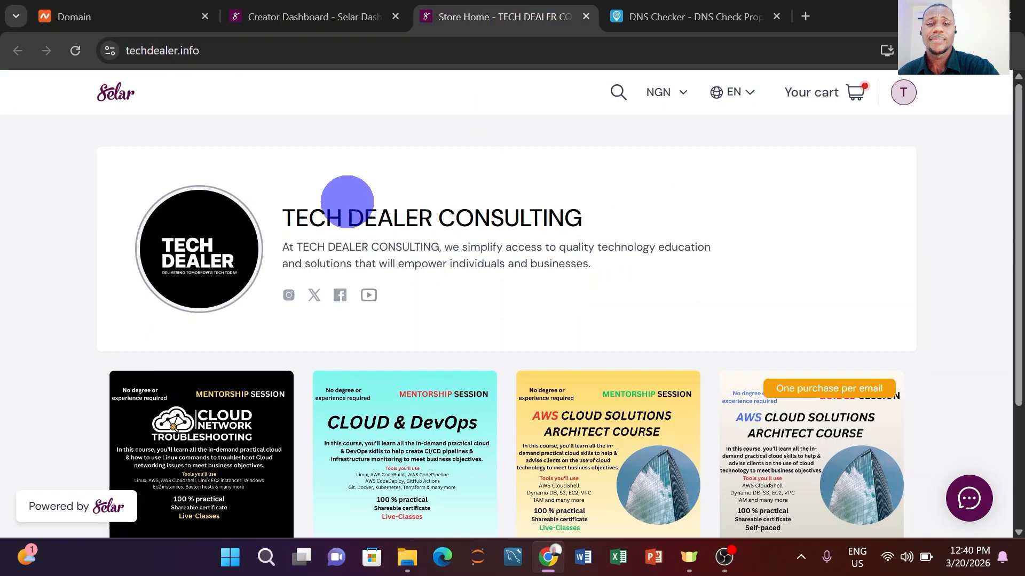
left_click(274, 53)
left_click(274, 53)
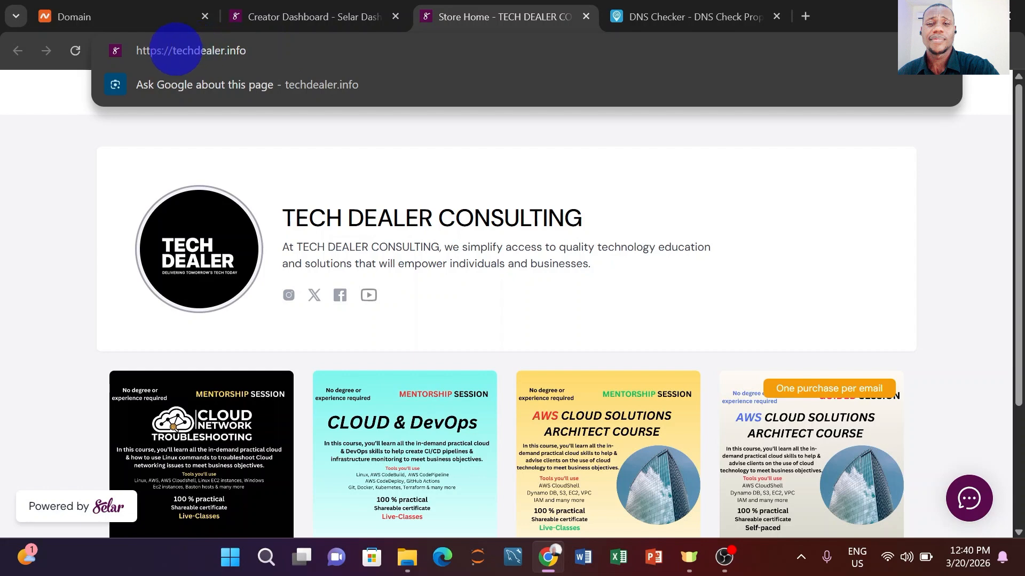
left_click(131, 17)
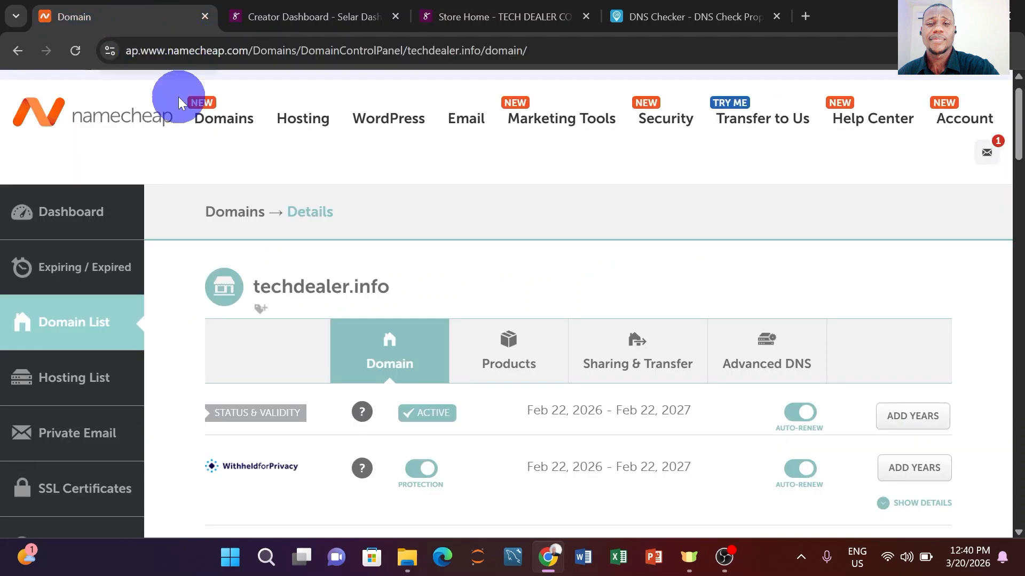
mouse_move(243, 128)
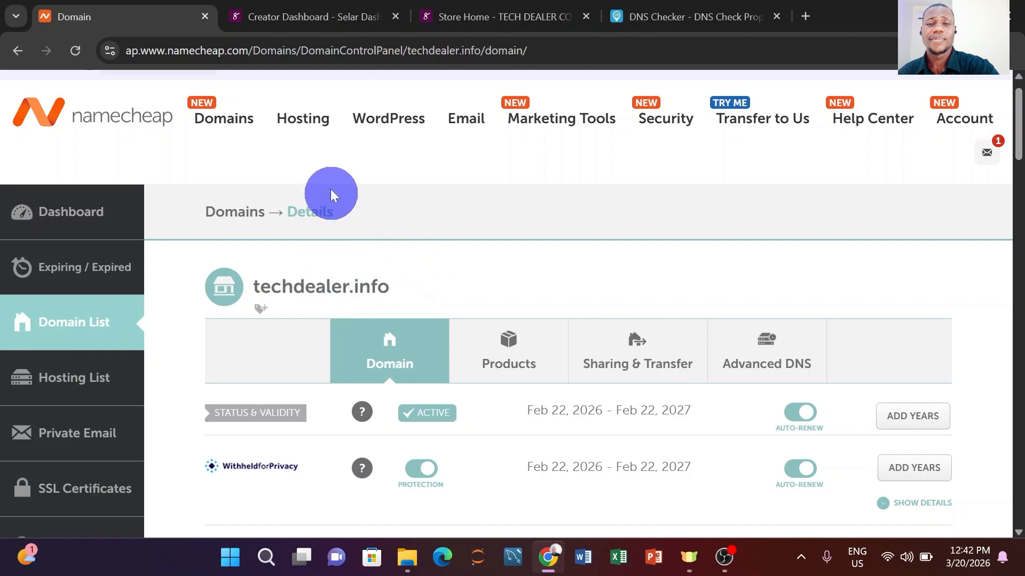
Step: Look through the course listings on the techdealer.info storefront and go back to the Namecheap page
left_click(508, 15)
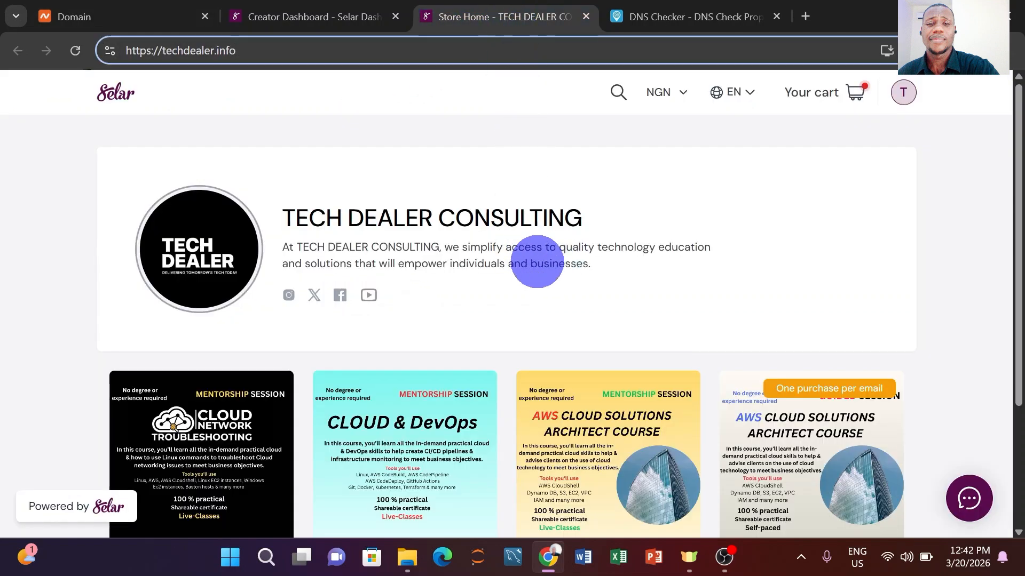
scroll(598, 282, "down", 3)
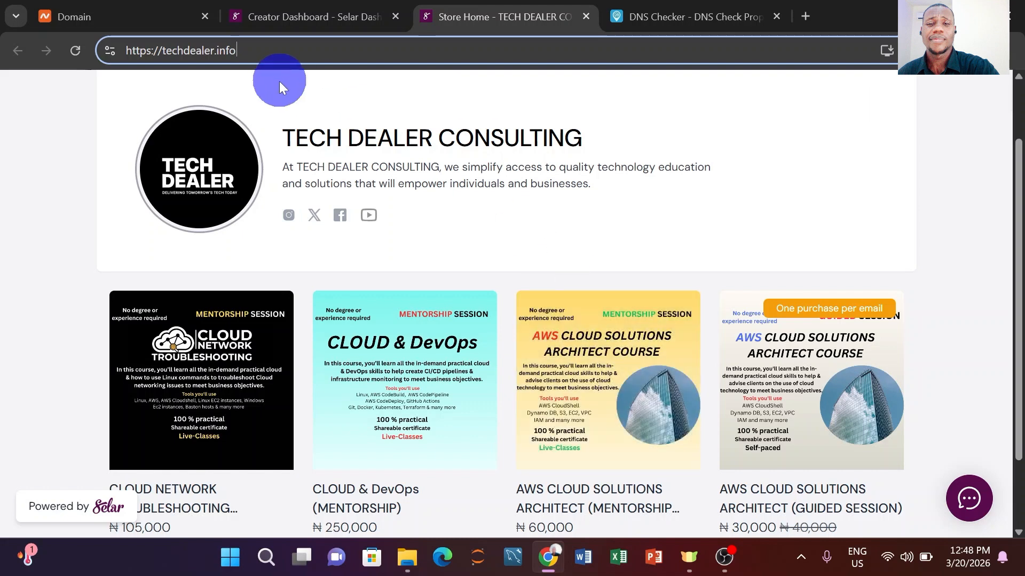
left_click(122, 16)
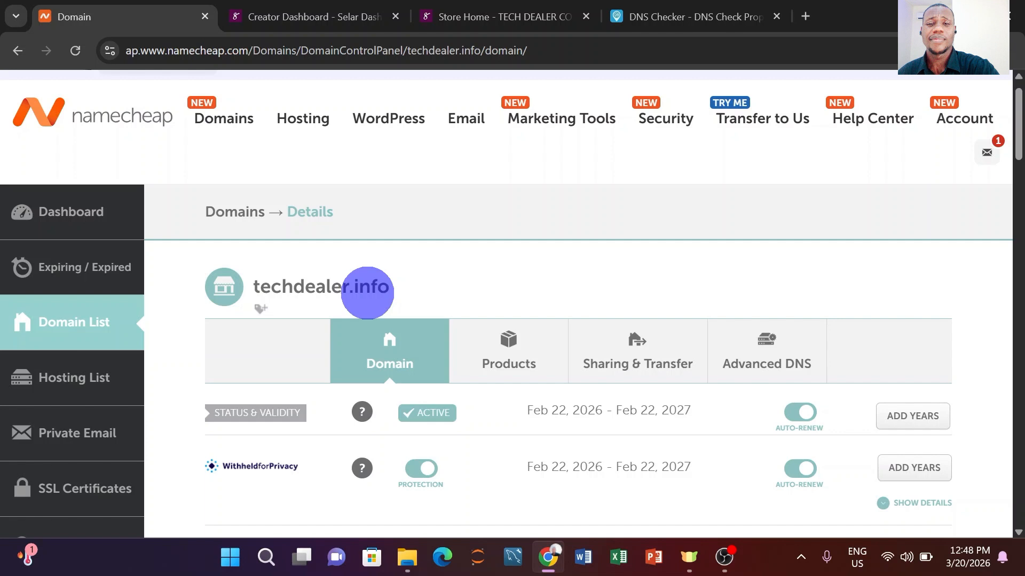
Step: Switch to the Selar creator dashboard and open its Custom Domain Settings
left_click(350, 17)
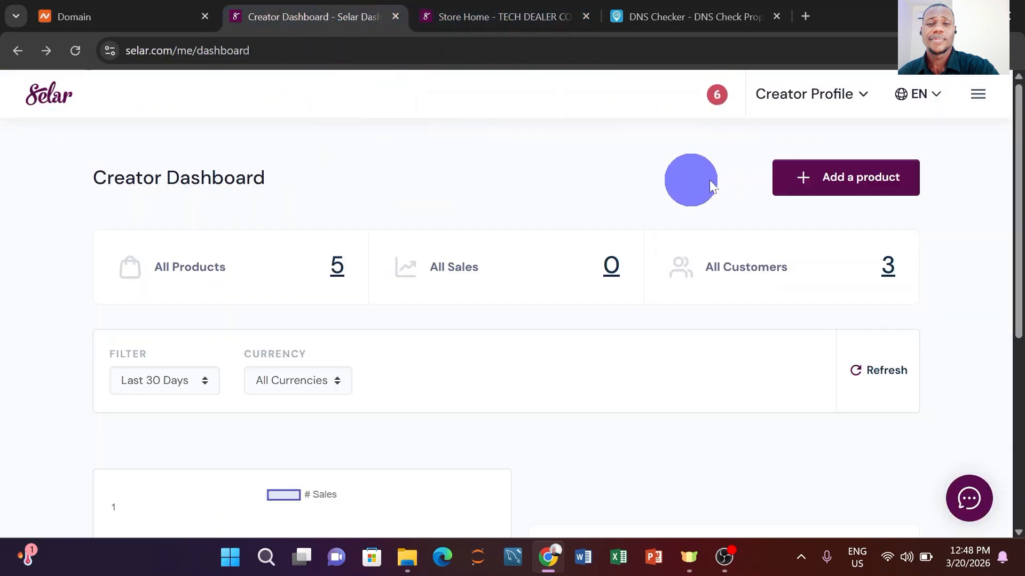
left_click(980, 101)
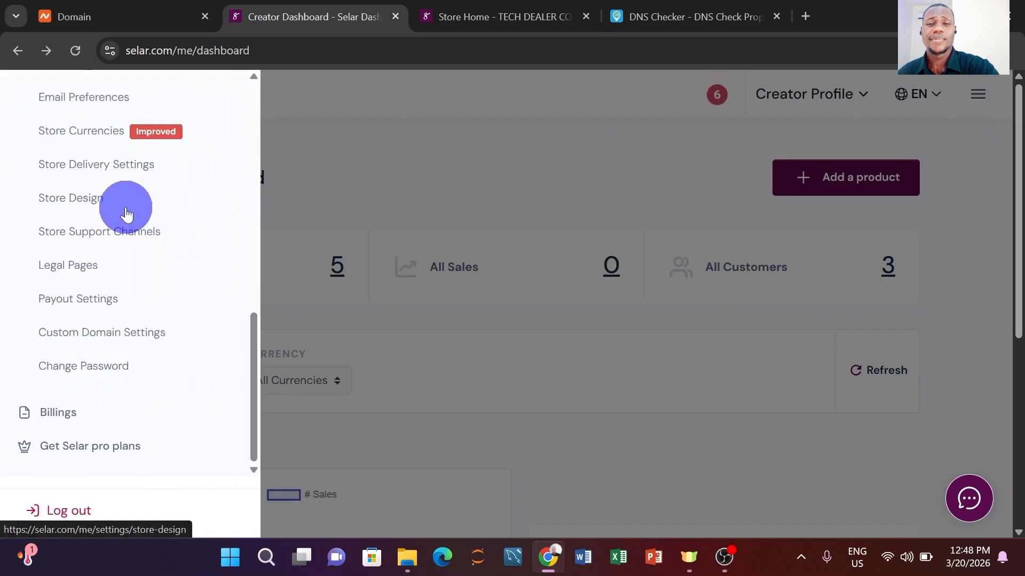
scroll(128, 210, "up", 3)
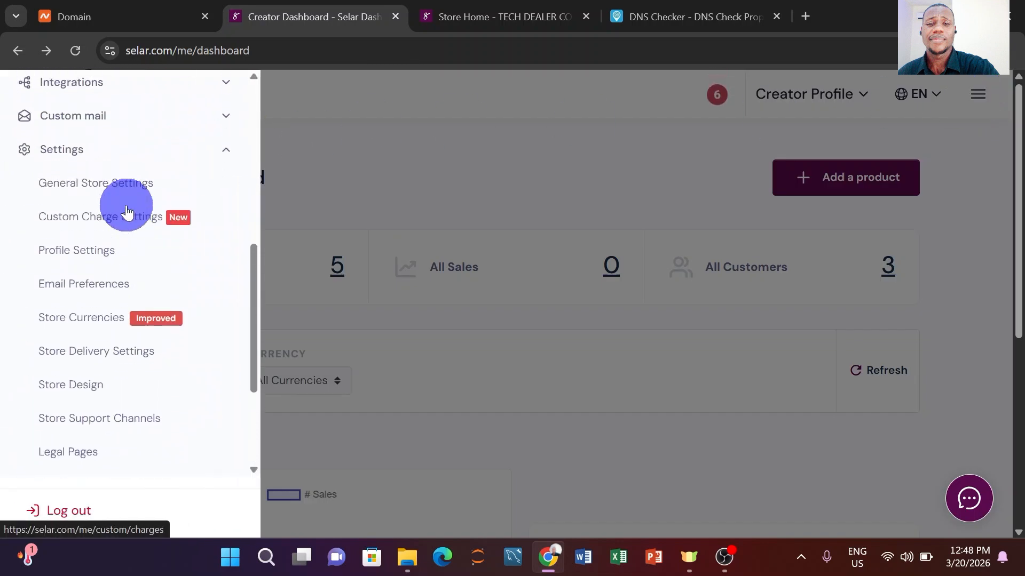
scroll(126, 210, "down", 1)
scroll(126, 210, "up", 1)
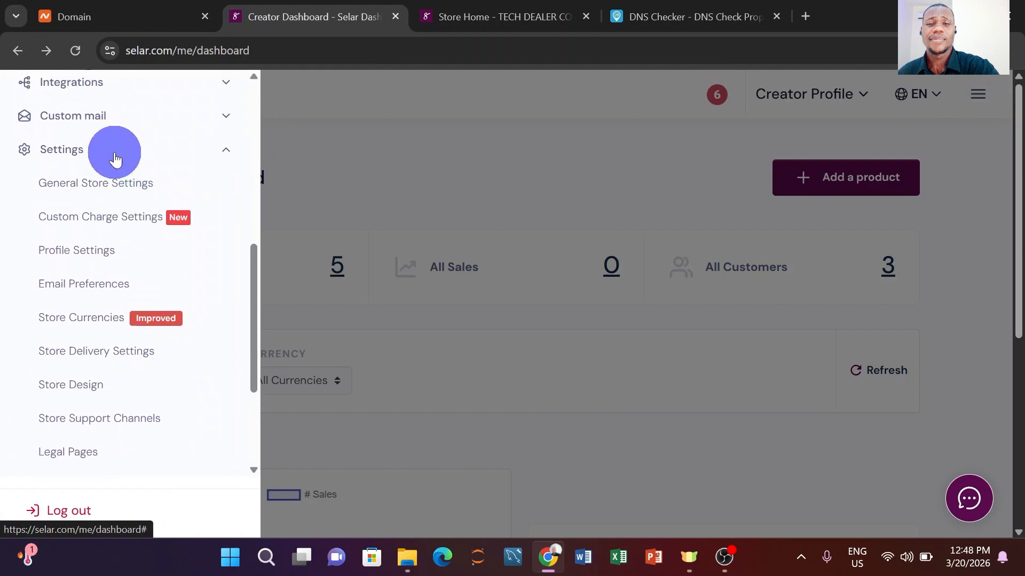
scroll(114, 156, "up", 7)
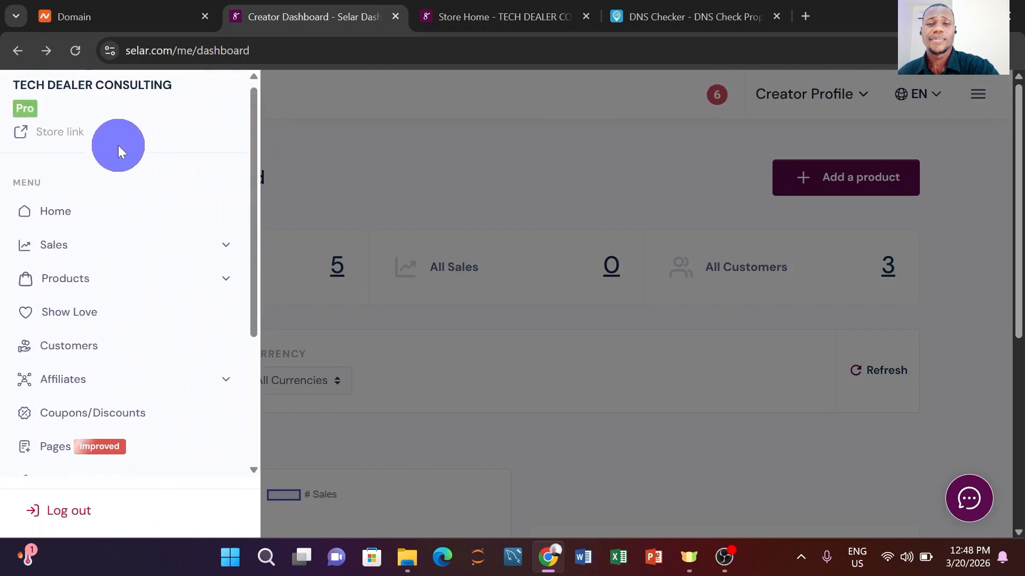
scroll(117, 145, "down", 4)
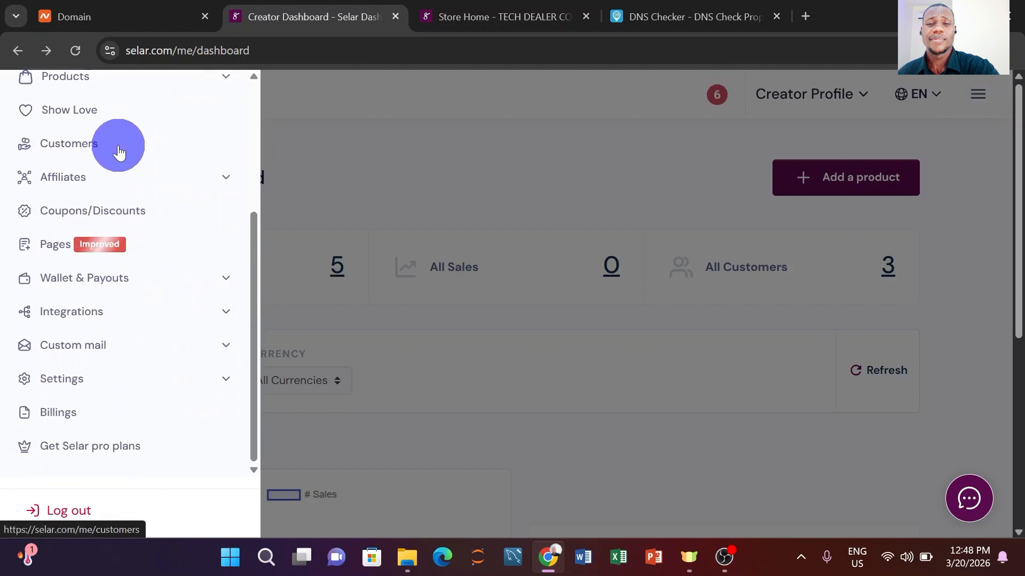
left_click(102, 388)
scroll(126, 331, "down", 5)
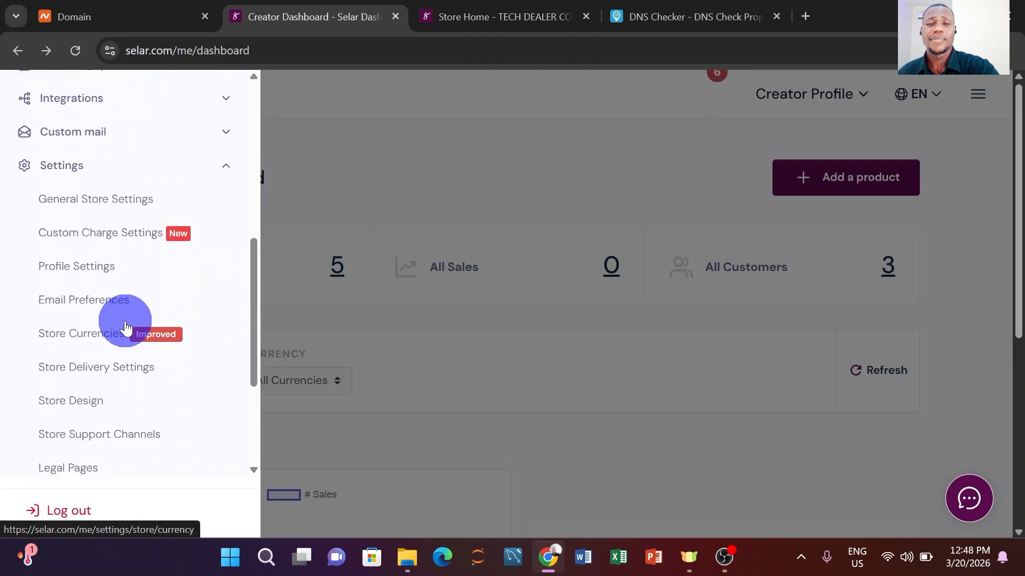
scroll(126, 327, "down", 4)
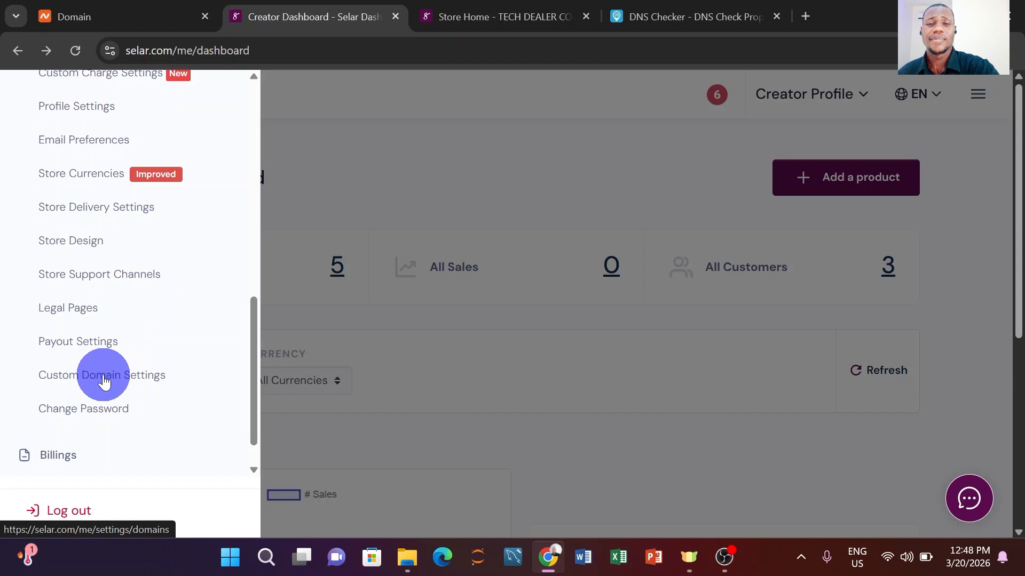
left_click(105, 382)
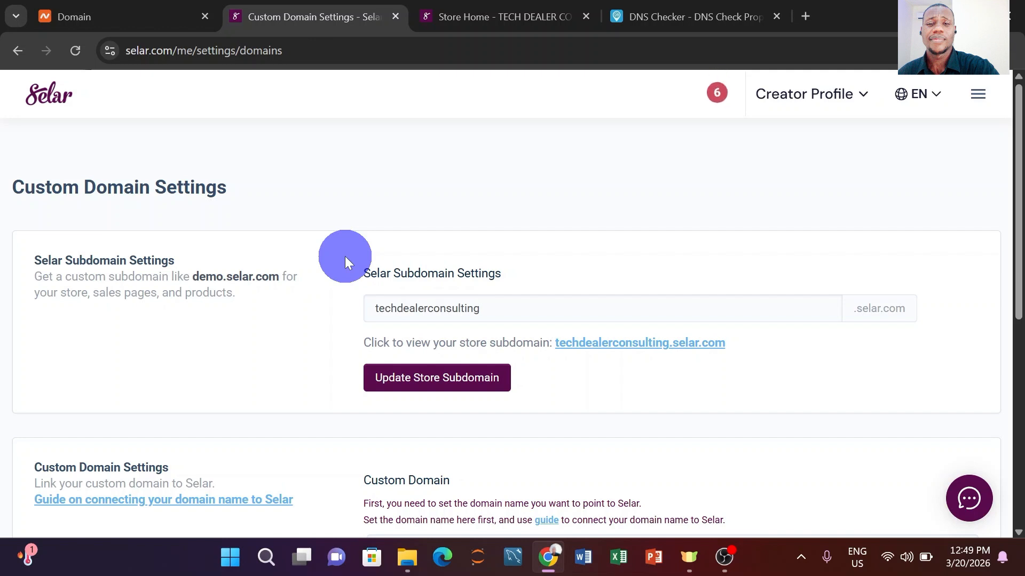
Step: Review the Selar subdomain and custom domain sections, comparing the entered domain with the one registered at Namecheap
scroll(346, 254, "down", 2)
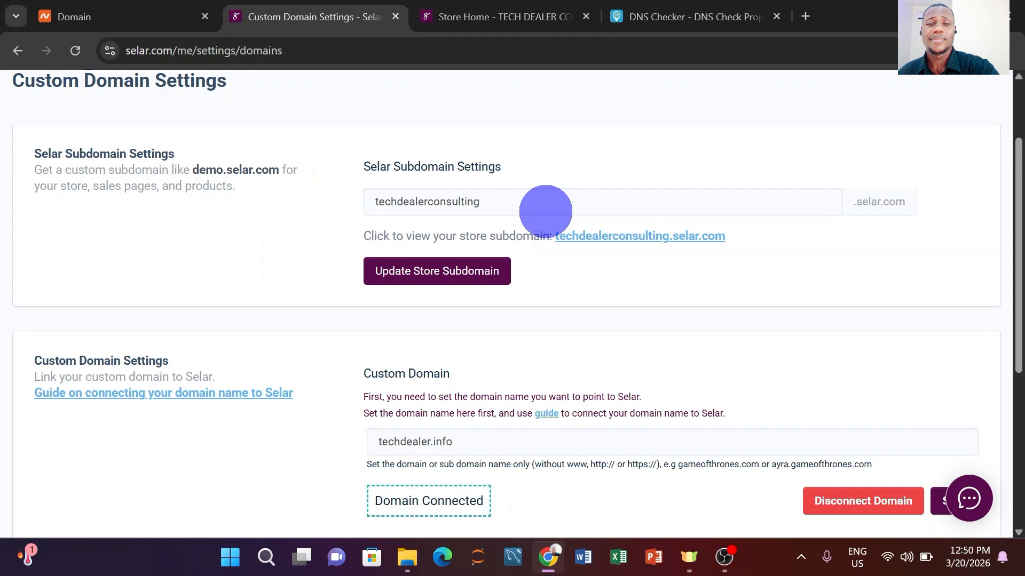
scroll(475, 385, "down", 2)
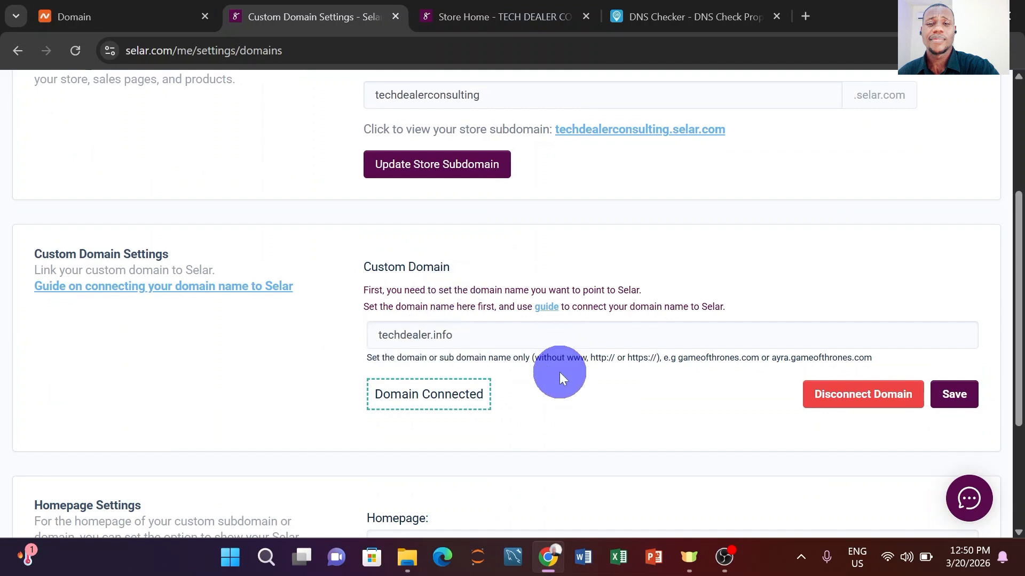
left_click(123, 17)
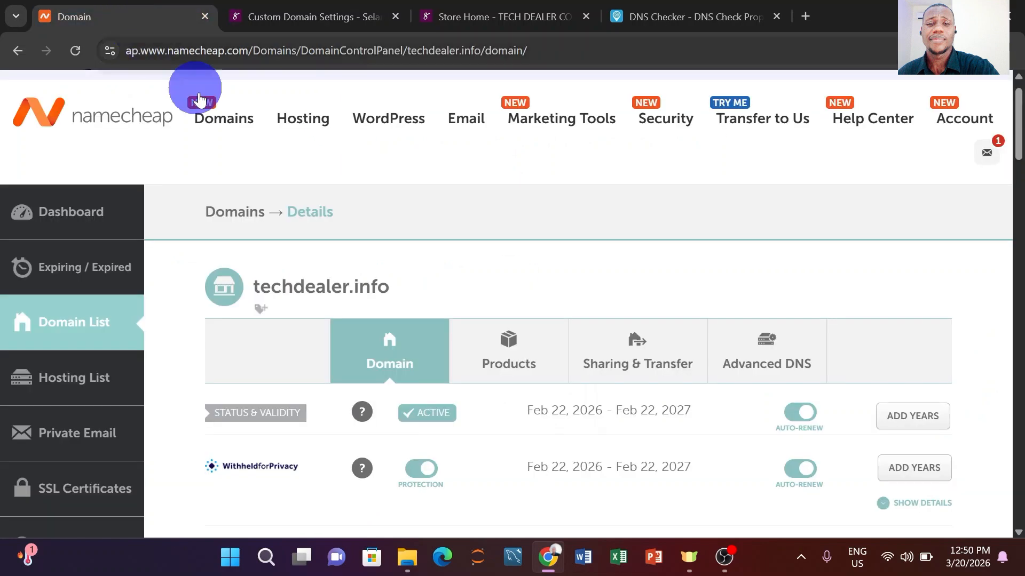
mouse_move(282, 111)
left_click(327, 16)
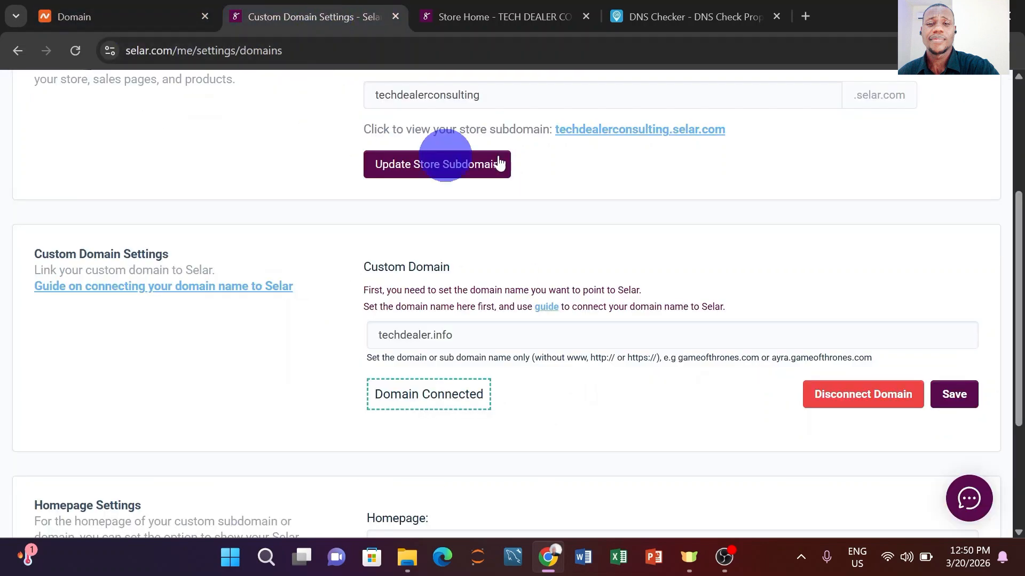
scroll(870, 154, "up", 1)
scroll(871, 154, "up", 3)
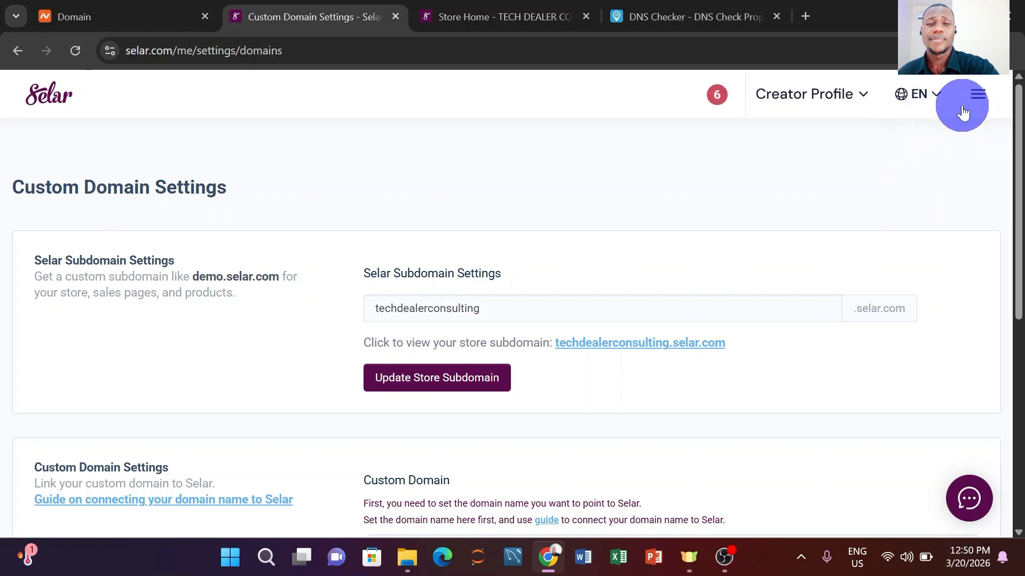
Step: Review where Custom Domain Settings sits among the Selar settings and return to the domain page
left_click(977, 94)
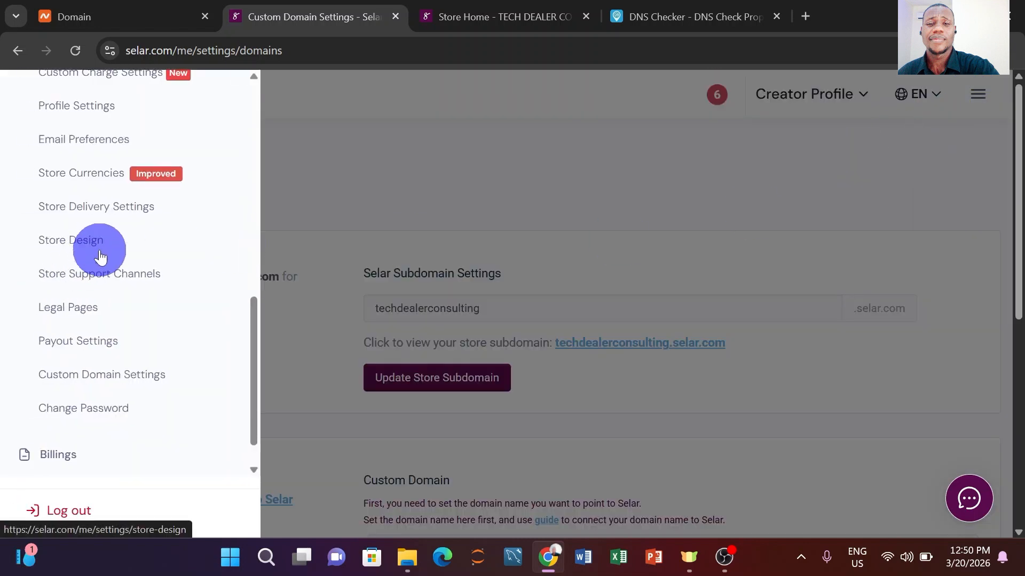
scroll(100, 256, "down", 1)
scroll(101, 252, "up", 3)
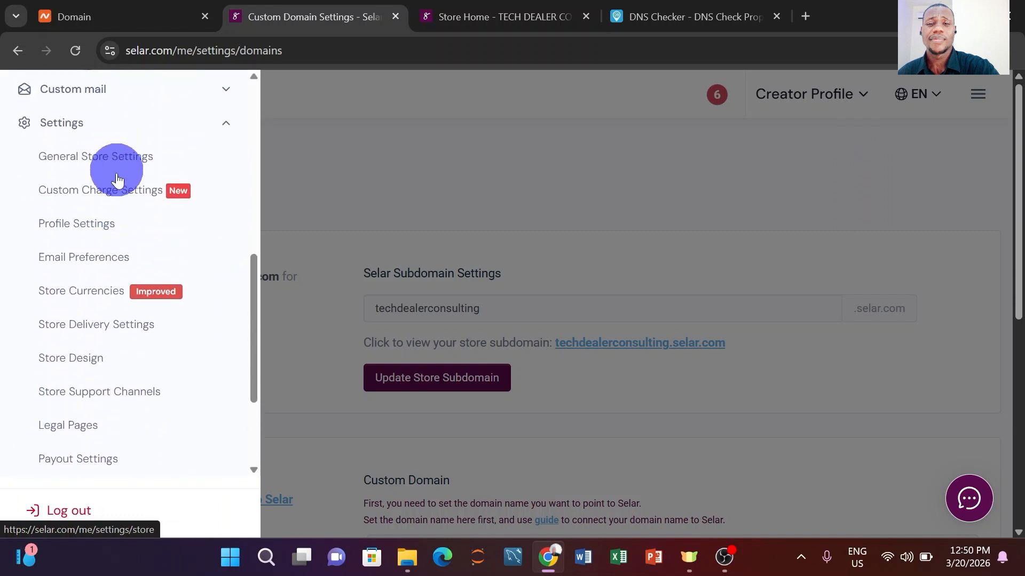
scroll(119, 165, "down", 3)
scroll(120, 299, "down", 1)
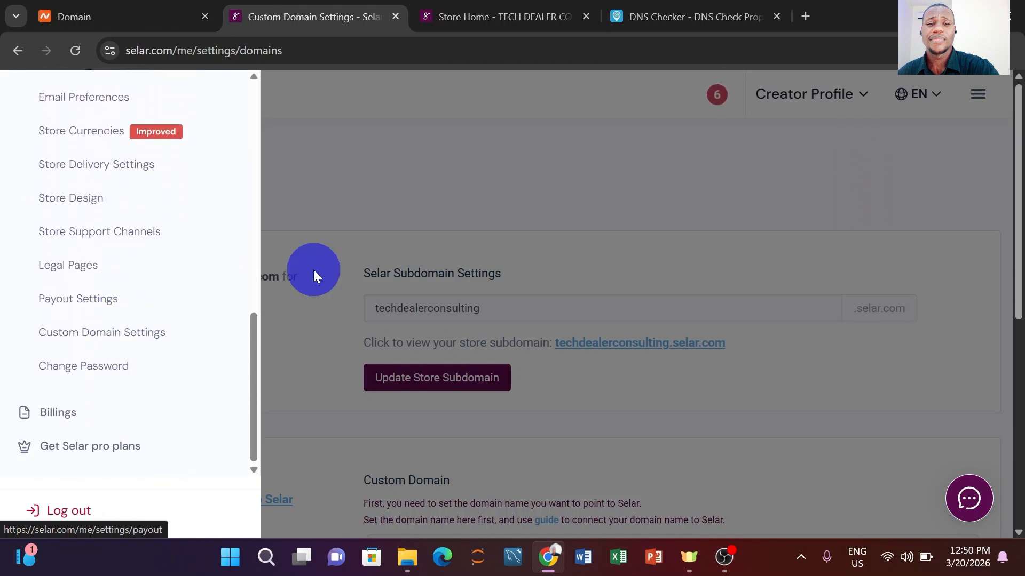
left_click(472, 205)
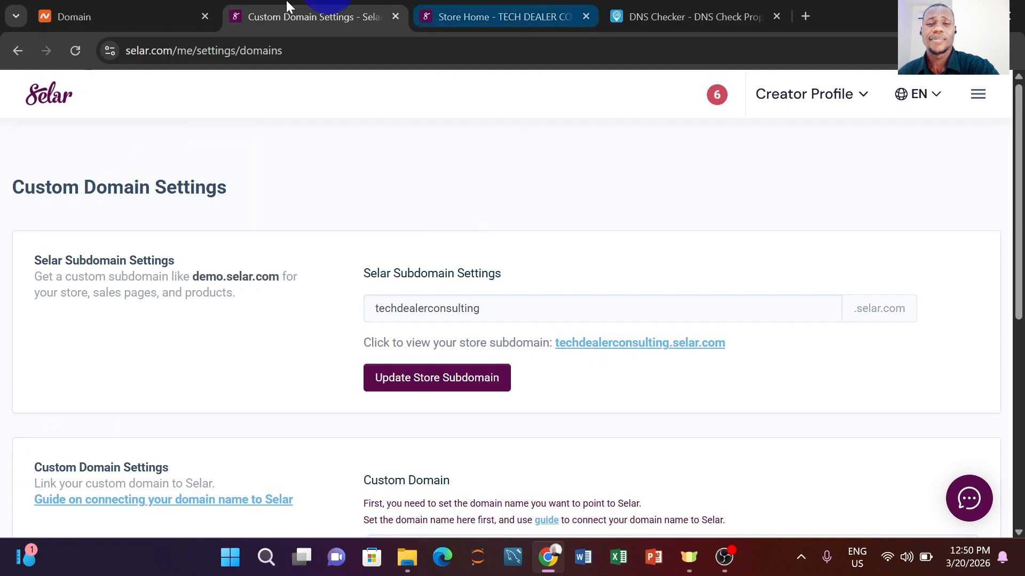
Step: Open the guide on connecting a domain name to Selar in a new browser tab and switch to it
scroll(419, 304, "down", 3)
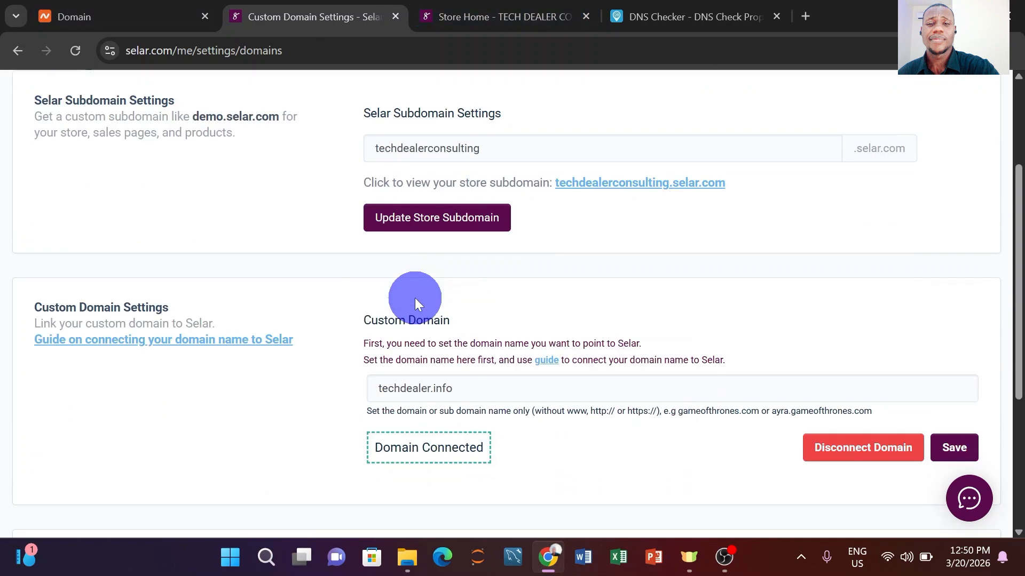
right_click(126, 344)
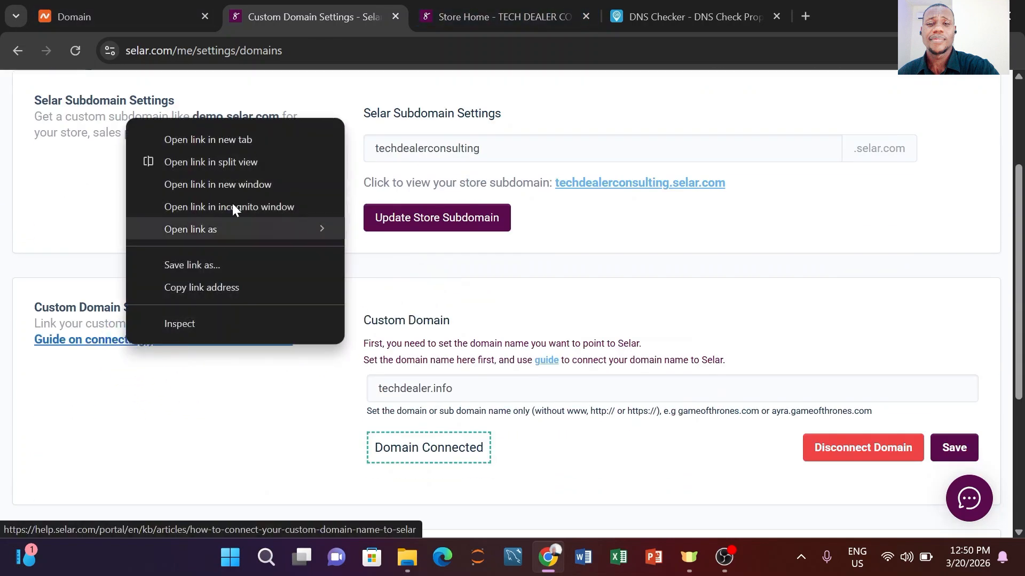
left_click(262, 136)
left_click(424, 13)
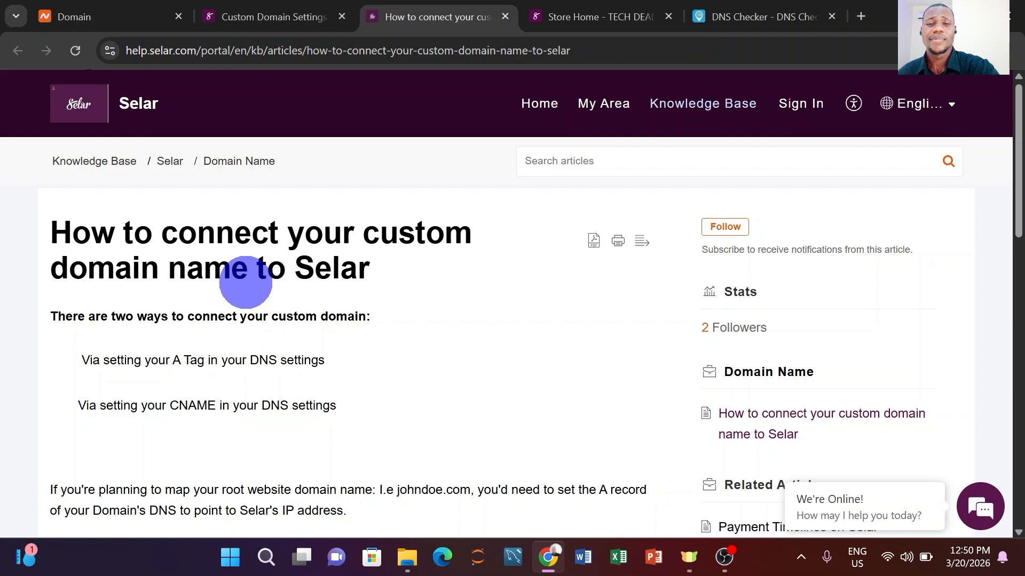
Step: Read the guide's A record and CNAME instructions and Selar's IP addresses, checking them against the Namecheap domain page
scroll(245, 283, "down", 3)
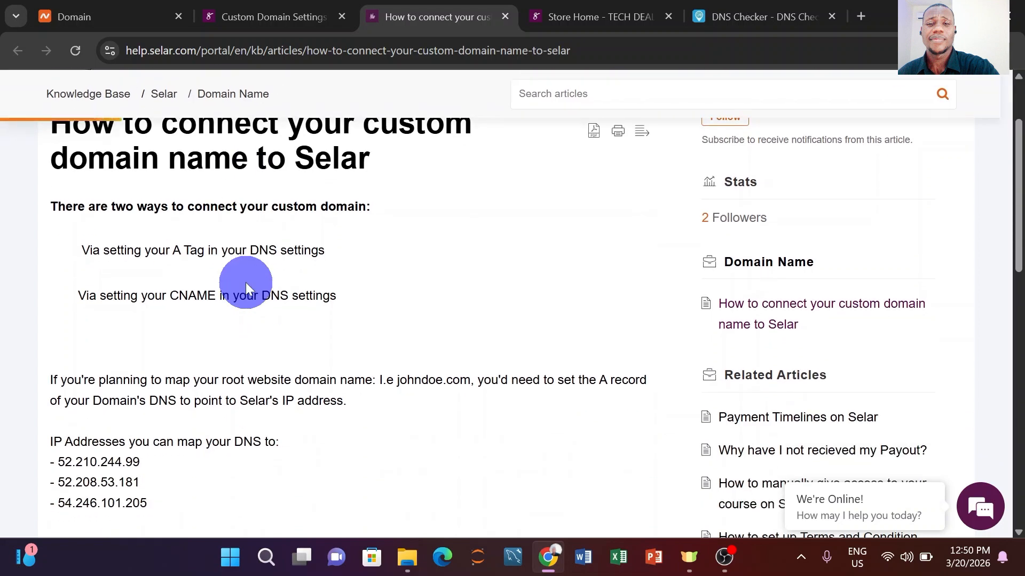
scroll(246, 283, "down", 1)
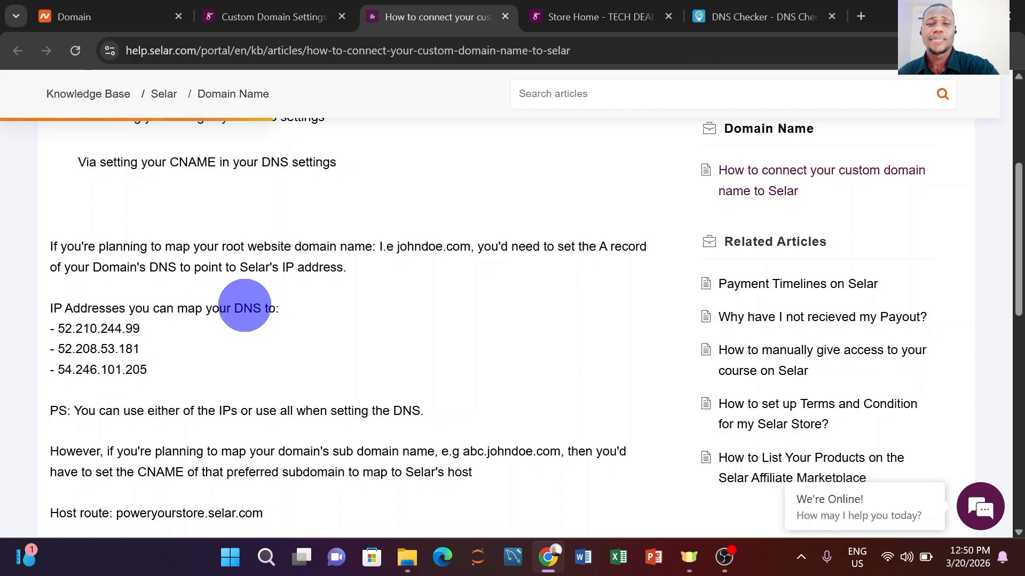
left_click(114, 19)
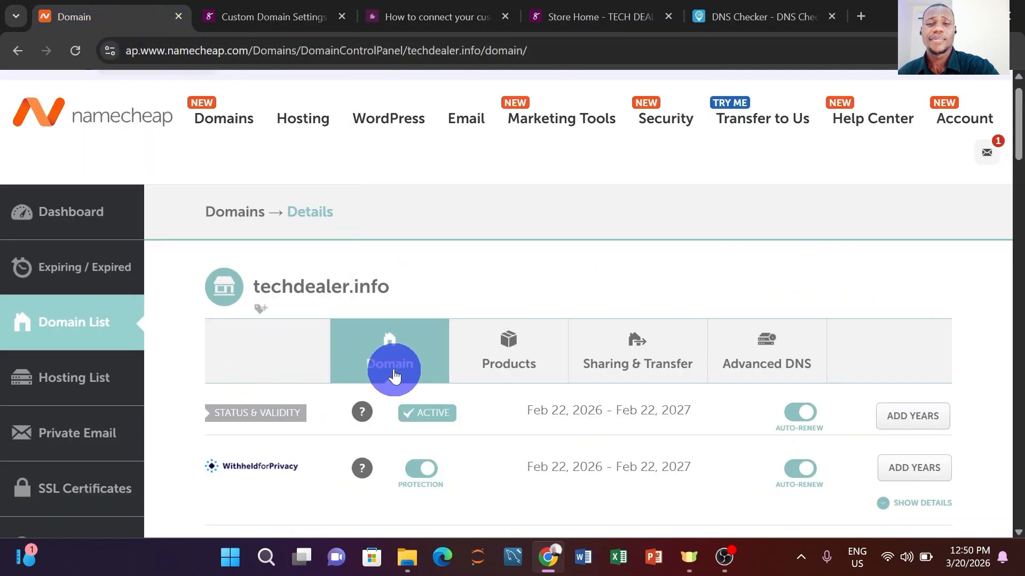
left_click(298, 21)
left_click(445, 21)
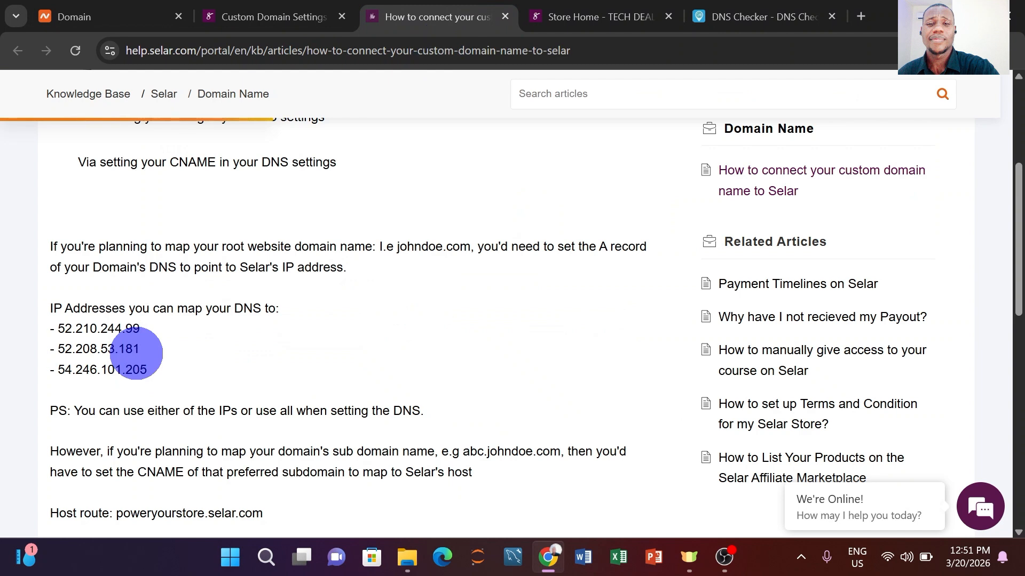
Step: Load techdealer.info in a new browser tab and continue to the site past the insecure-connection warning
left_click(860, 16)
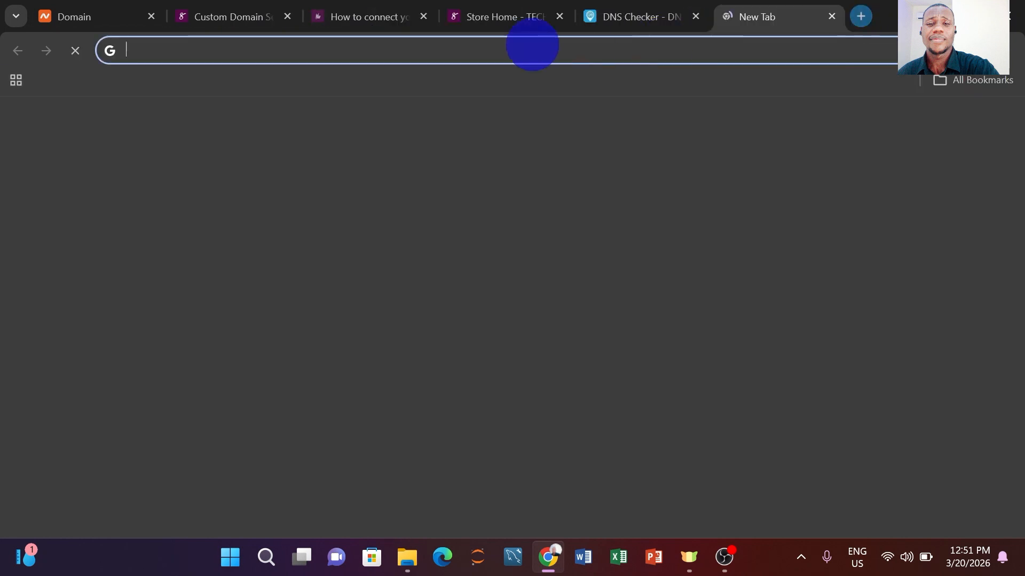
type("te")
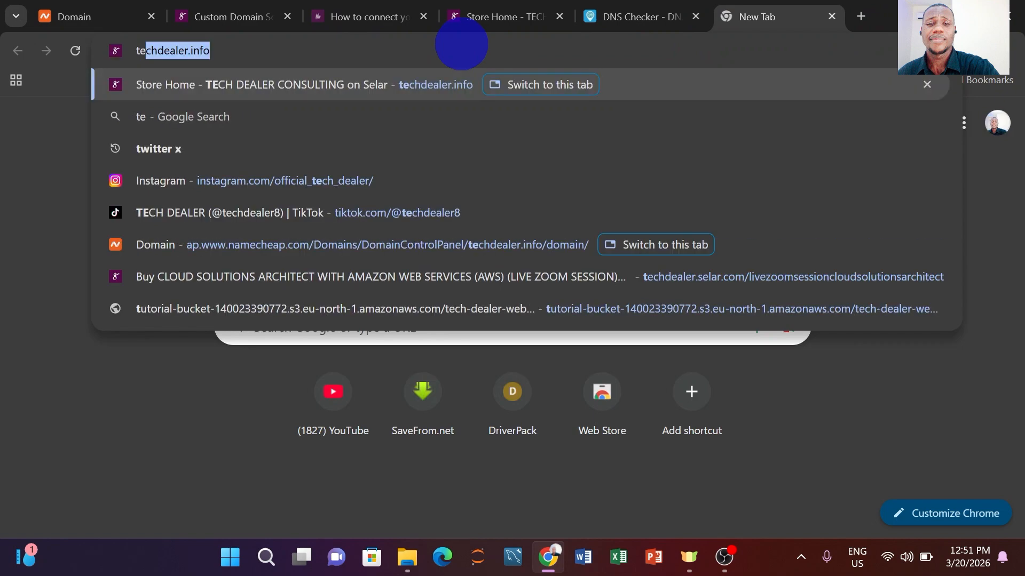
type("chdeale")
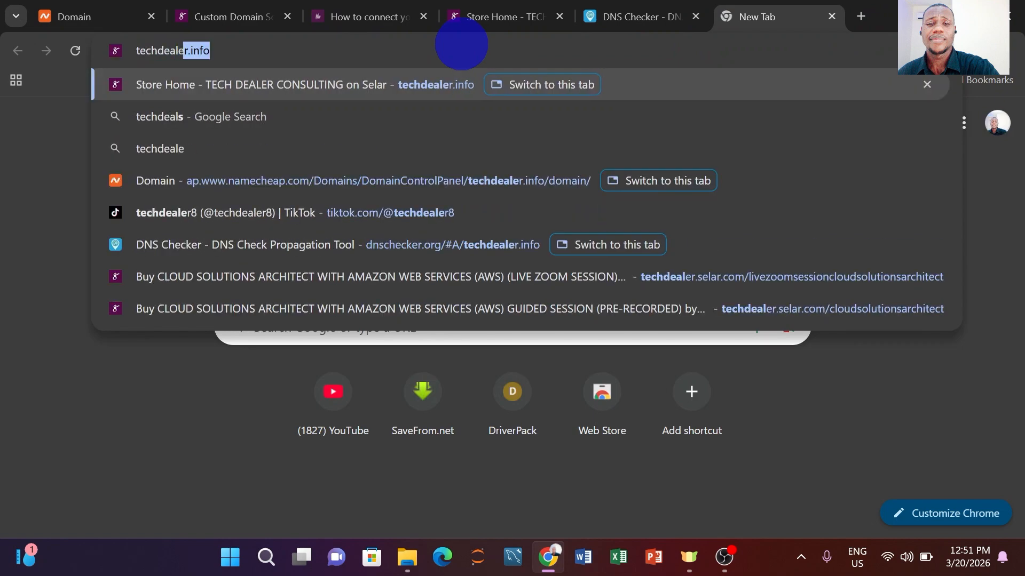
type("r.info")
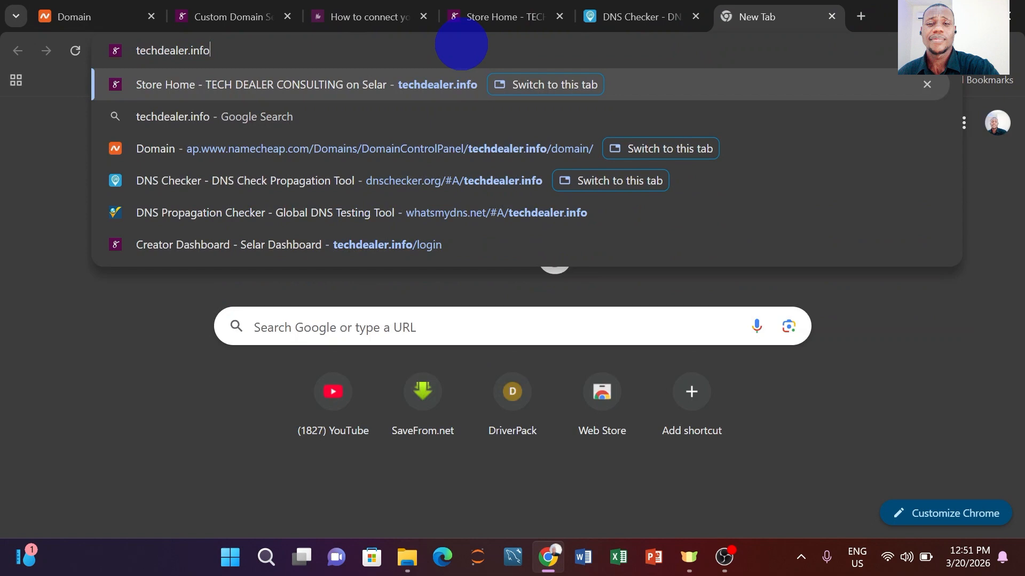
key("Return")
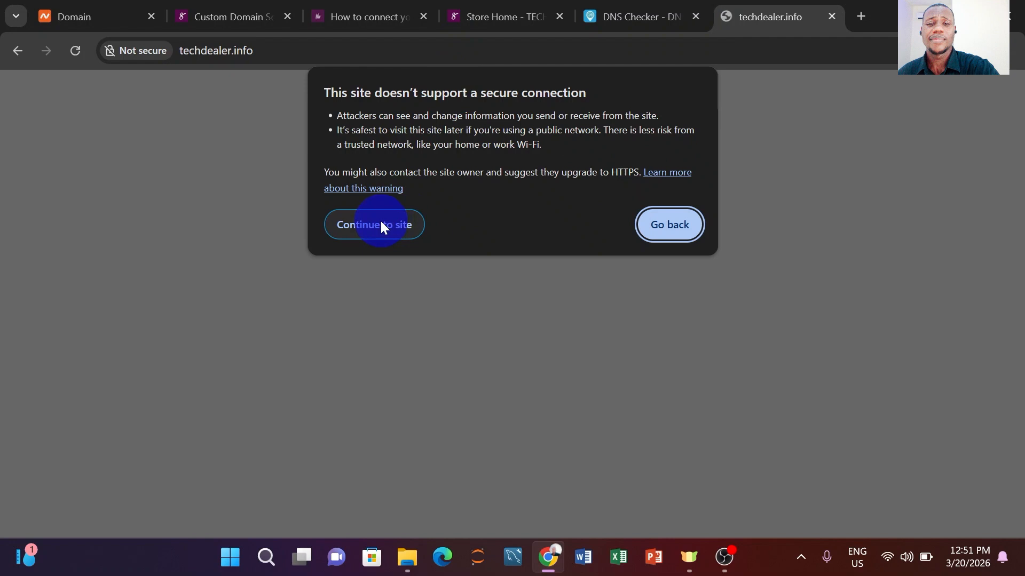
left_click(380, 224)
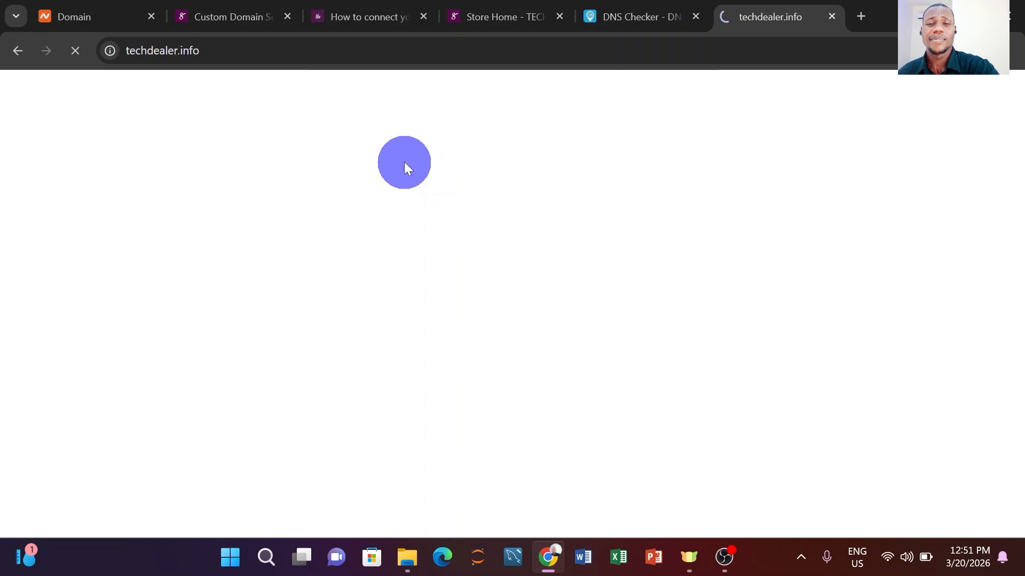
Step: Recheck the custom domain entry in the Selar settings alongside the domain connection guide
left_click(224, 13)
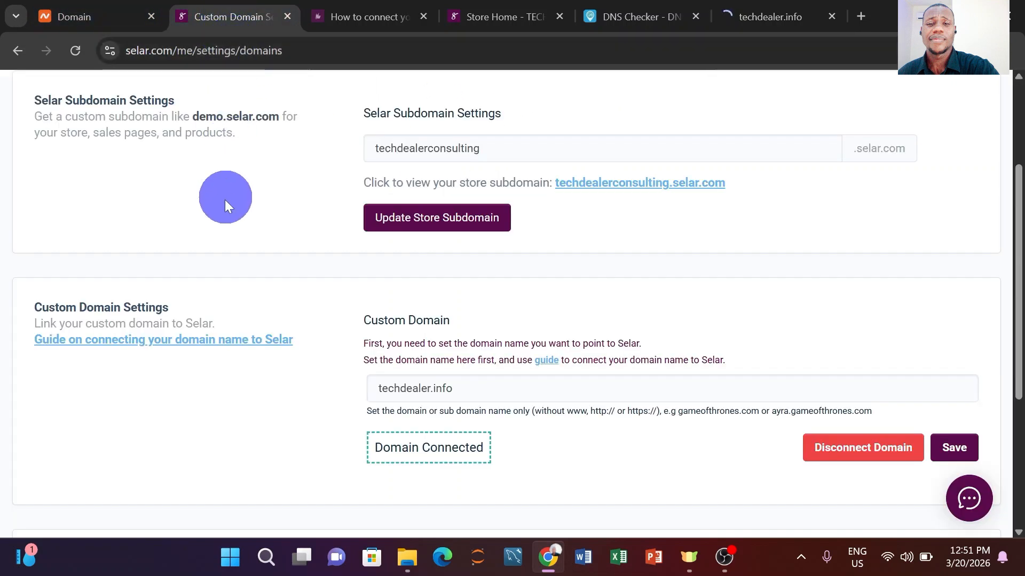
left_click(371, 17)
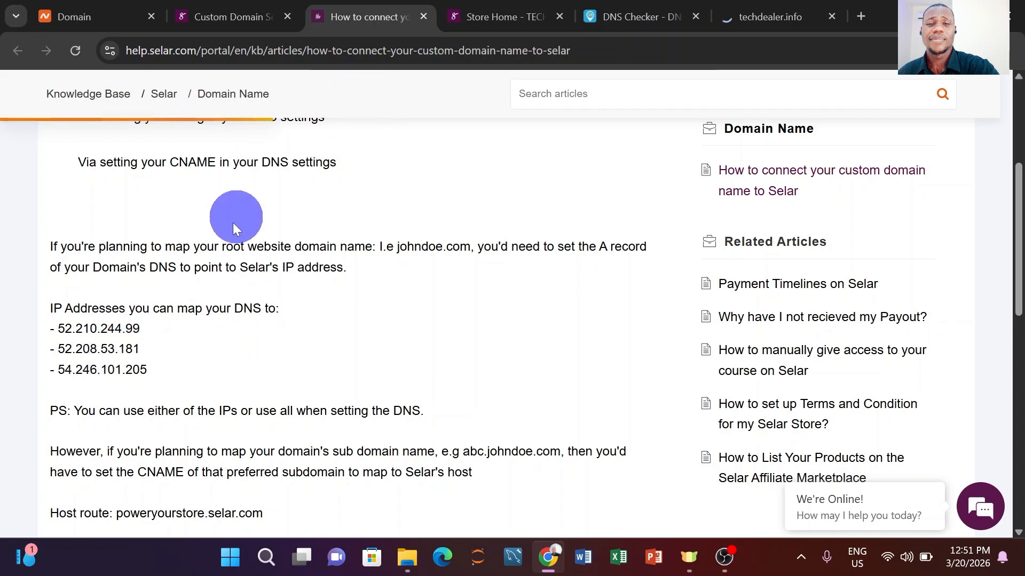
left_click(220, 12)
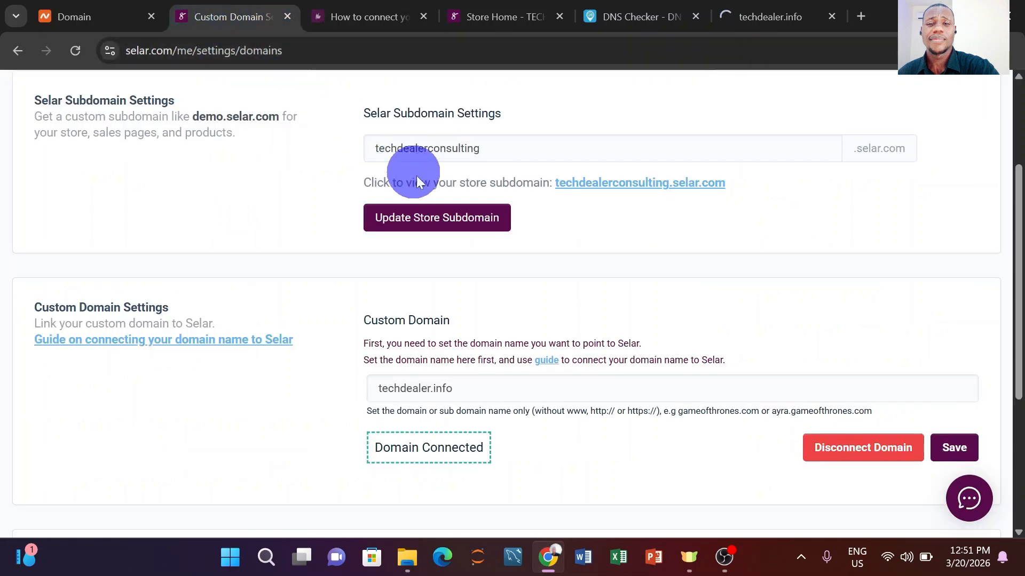
Step: Open the Advanced DNS settings for techdealer.info at Namecheap and show its host records
left_click(89, 14)
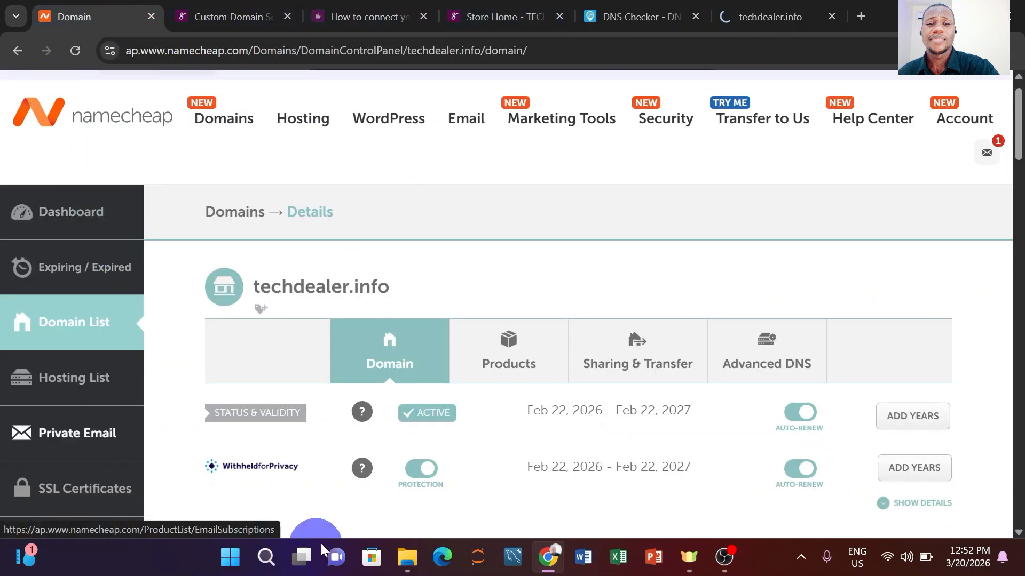
scroll(416, 341, "down", 2)
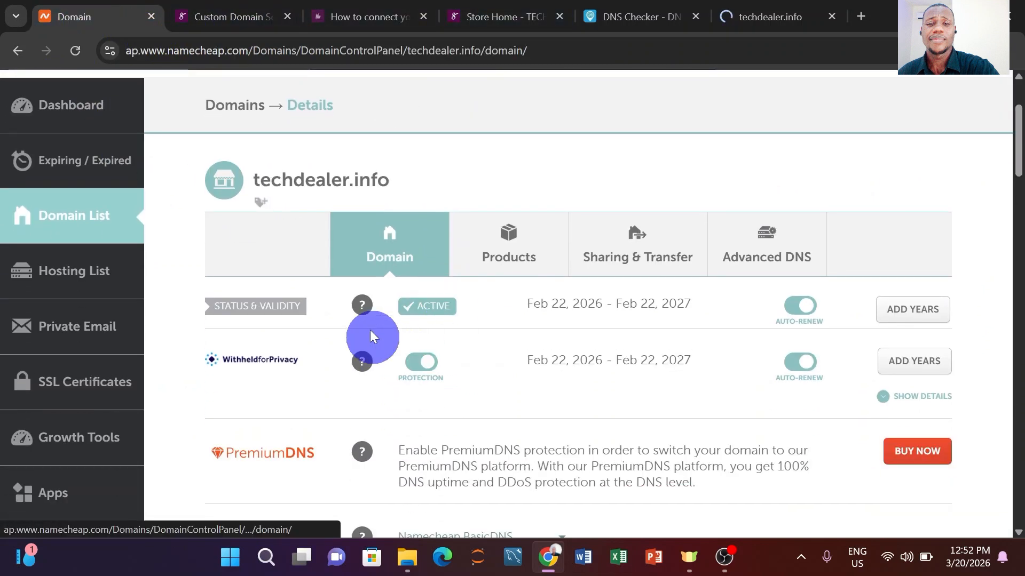
left_click(763, 262)
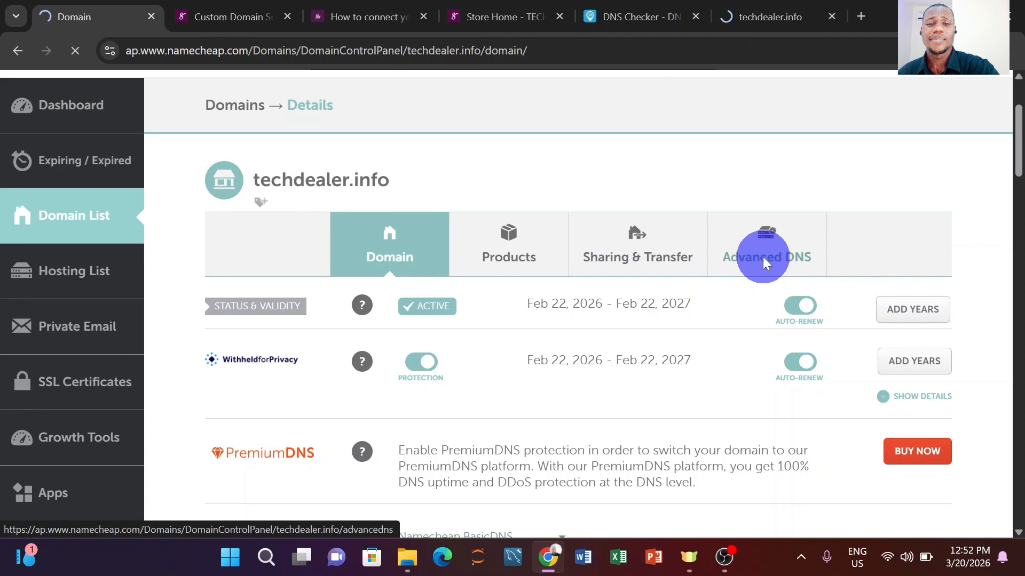
scroll(645, 277, "down", 2)
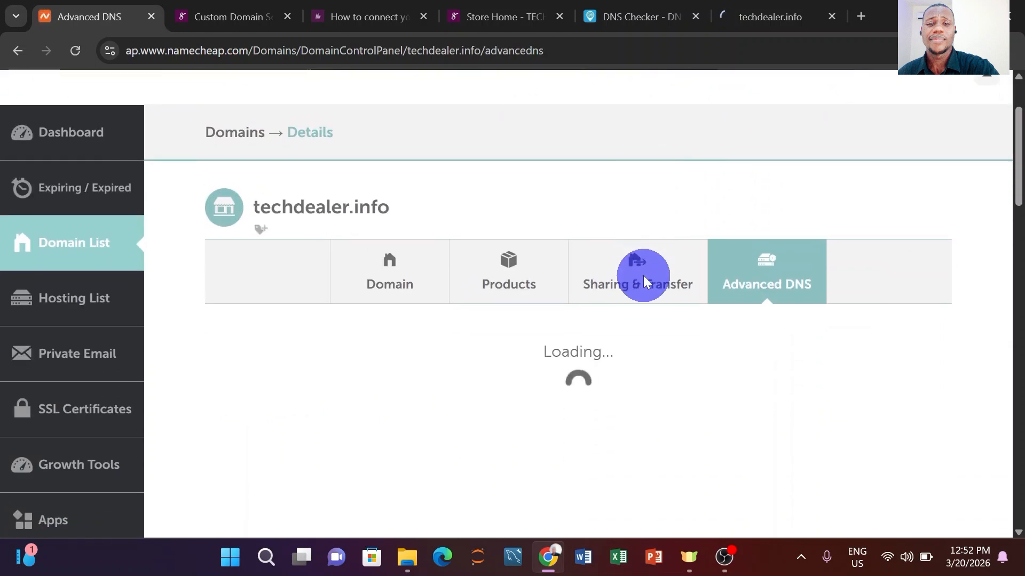
scroll(643, 275, "down", 2)
scroll(643, 276, "down", 3)
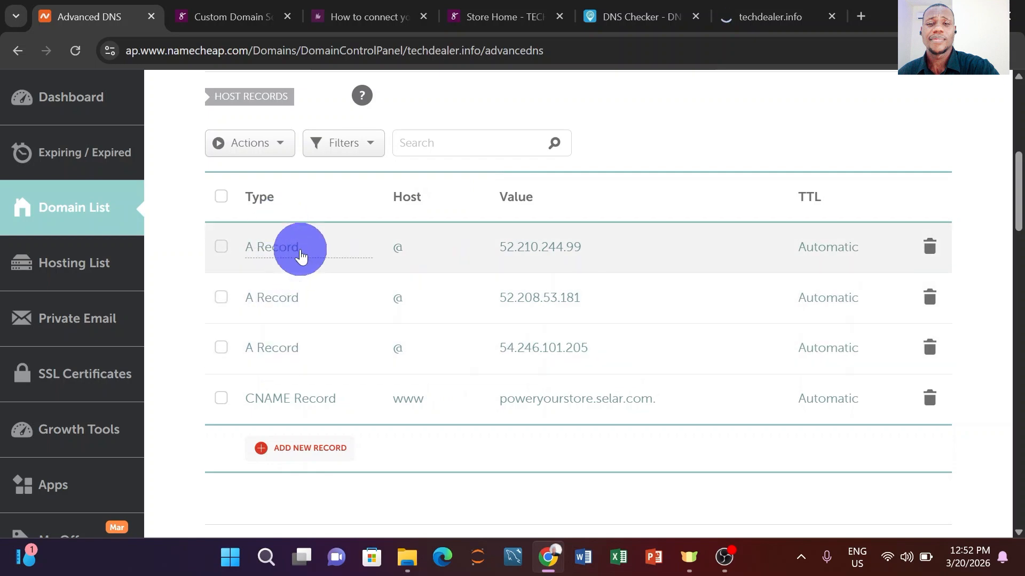
Step: Compare the IP addresses in the Selar guide with the A record values in the Namecheap host records
left_click(373, 16)
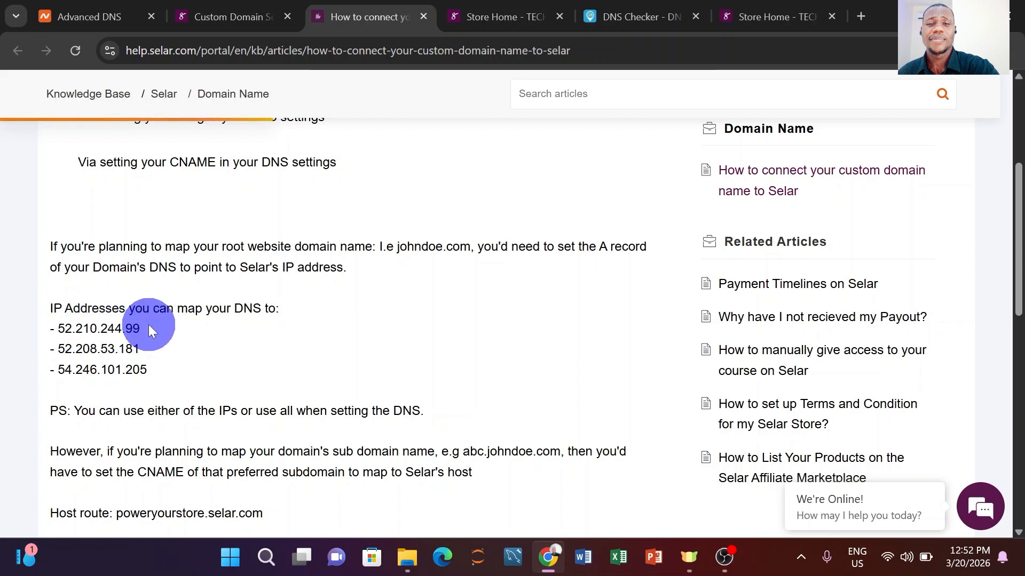
left_click(125, 17)
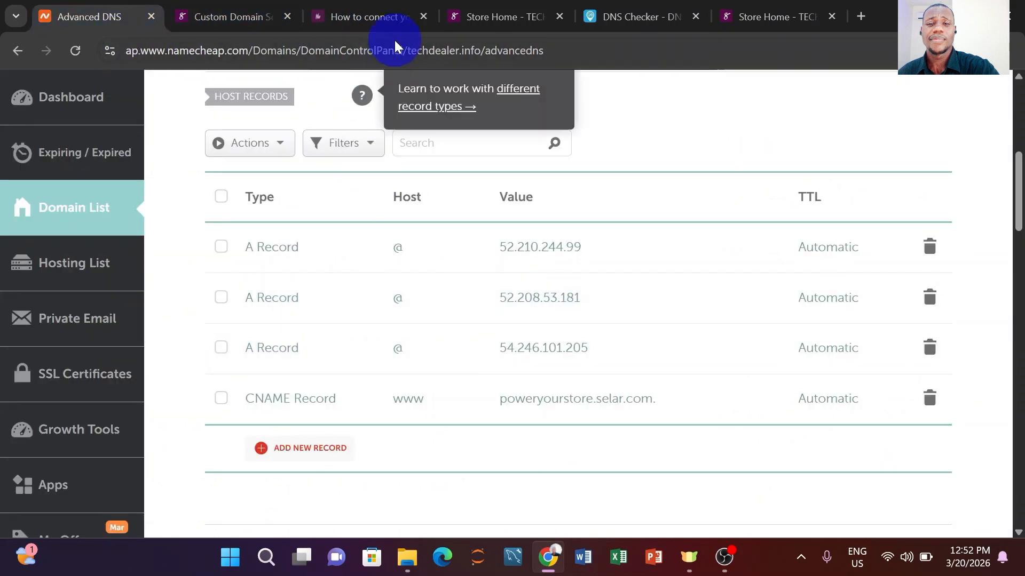
left_click(375, 19)
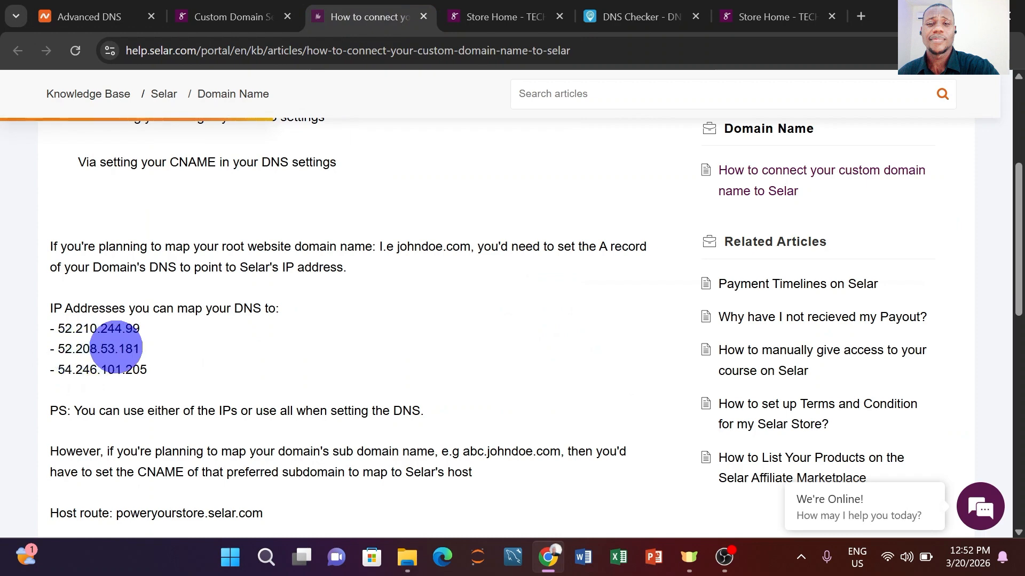
left_click(111, 19)
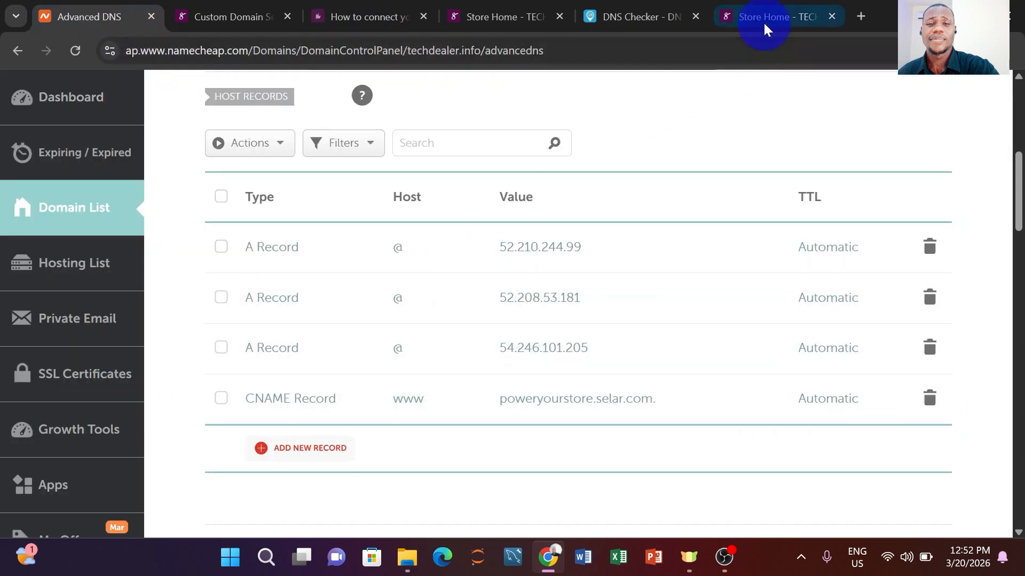
Step: Check the store page and web address loaded at techdealer.info, and close that browser tab
left_click(764, 19)
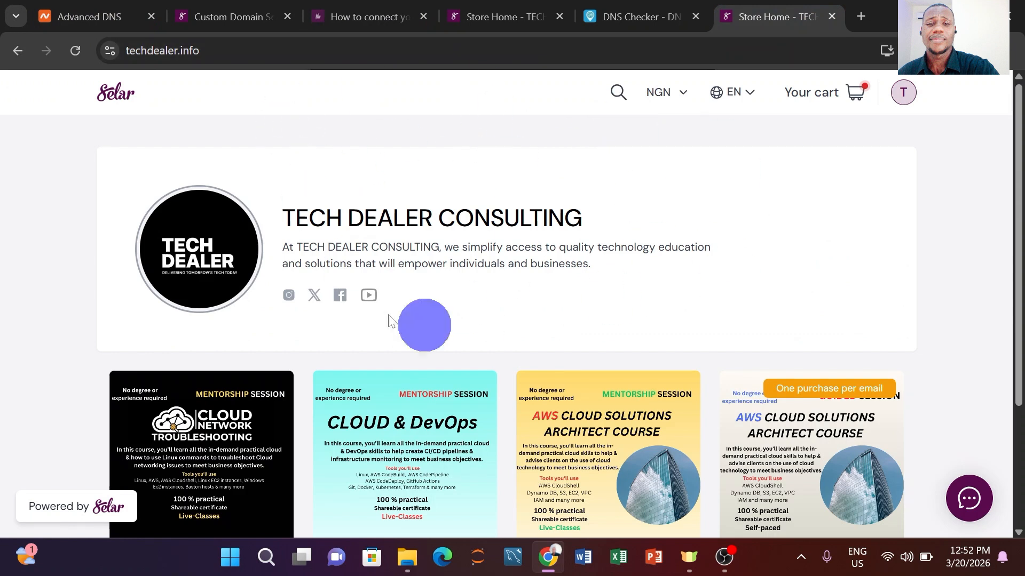
left_click(214, 53)
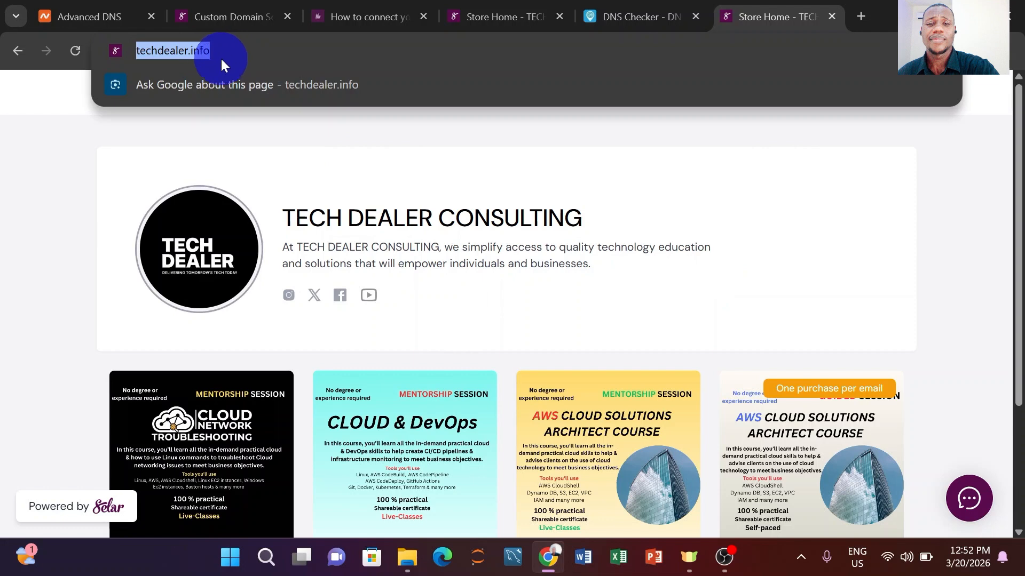
left_click(402, 148)
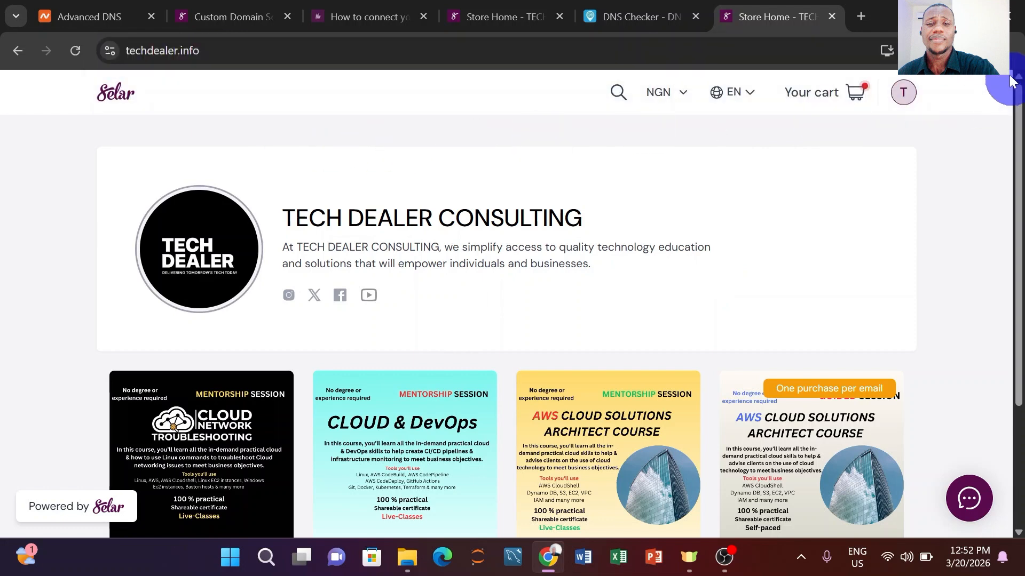
left_click(832, 17)
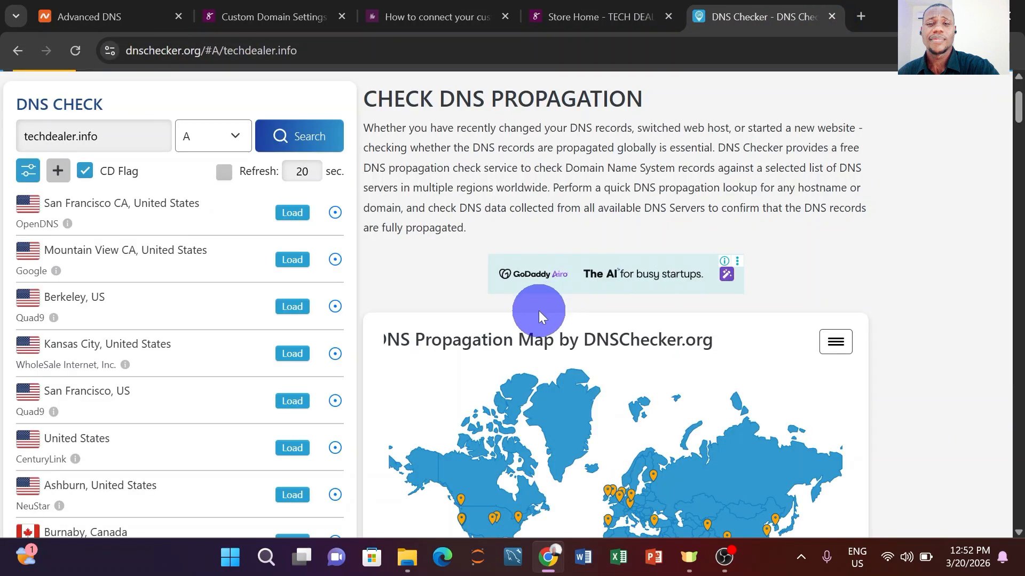
Step: Return to the Namecheap host records and add a new record row with the type A Record
left_click(243, 16)
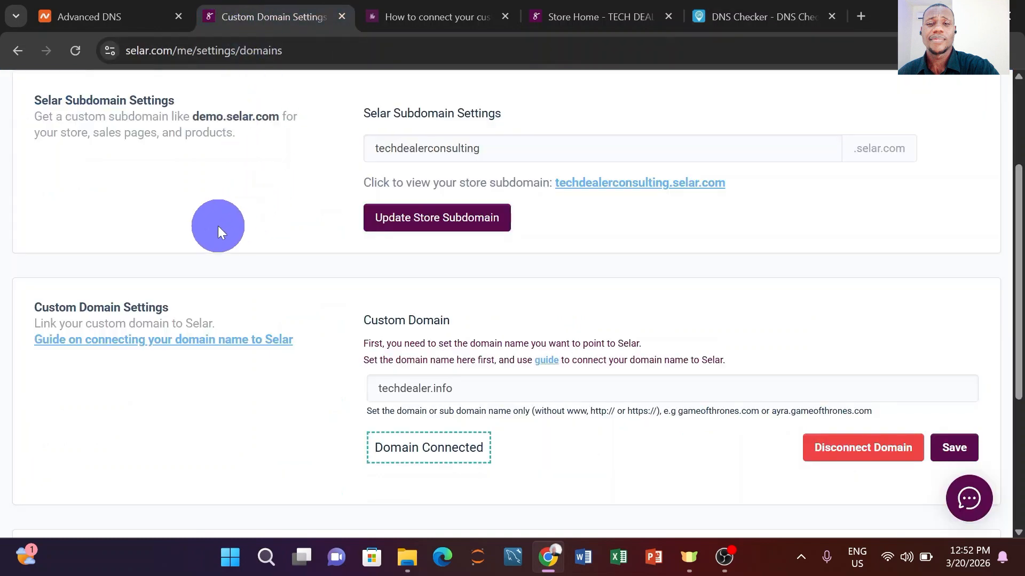
left_click(124, 13)
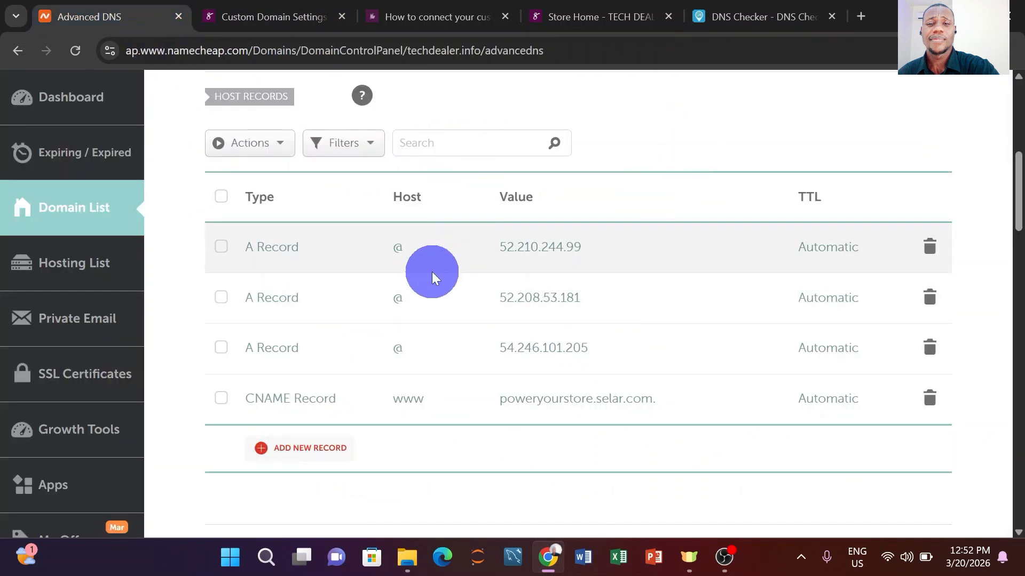
left_click(297, 448)
scroll(298, 449, "down", 3)
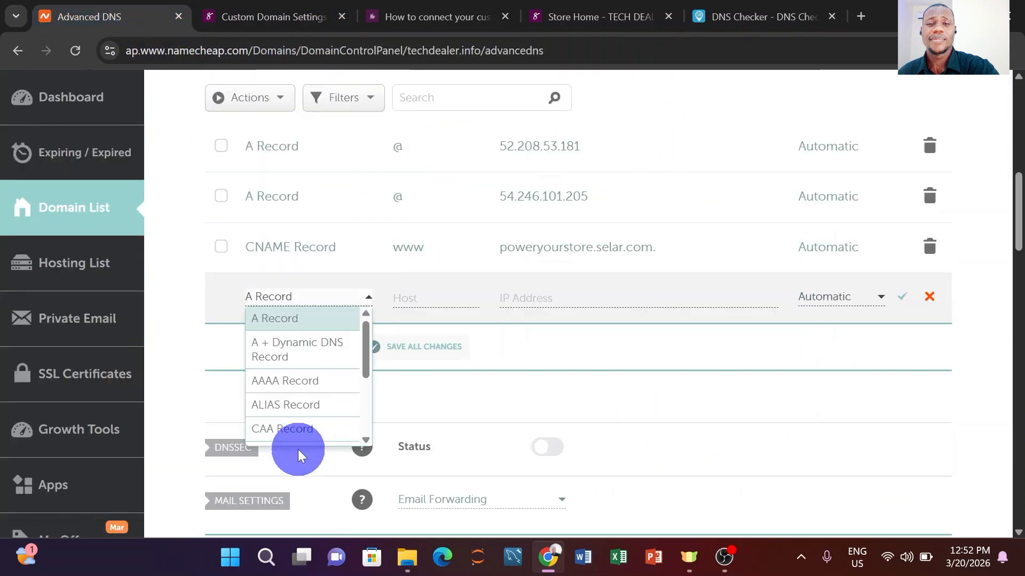
left_click(296, 320)
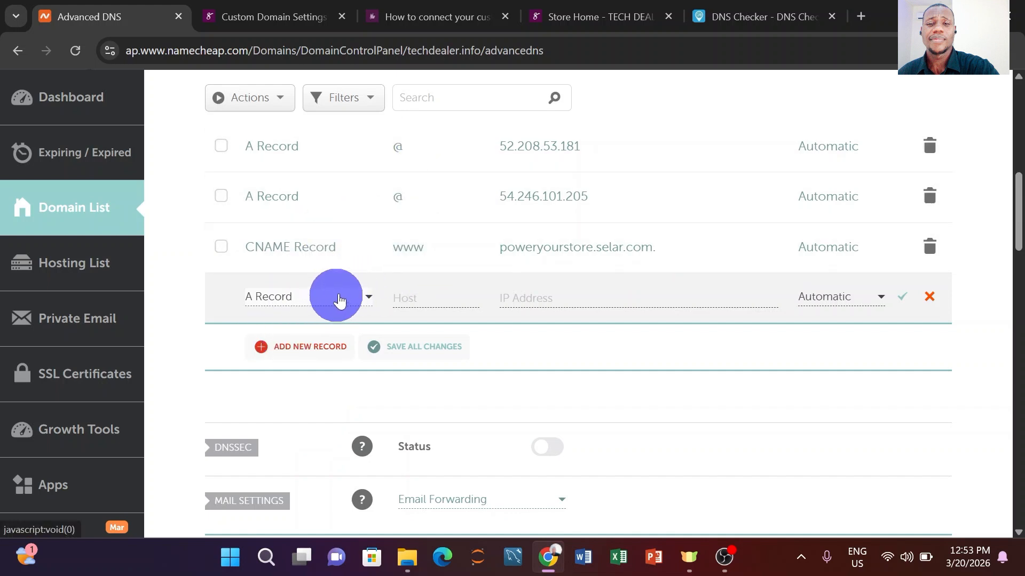
Step: Search Google for "what does the a record do" in a new tab, read the explanation, and close the tab
left_click(861, 16)
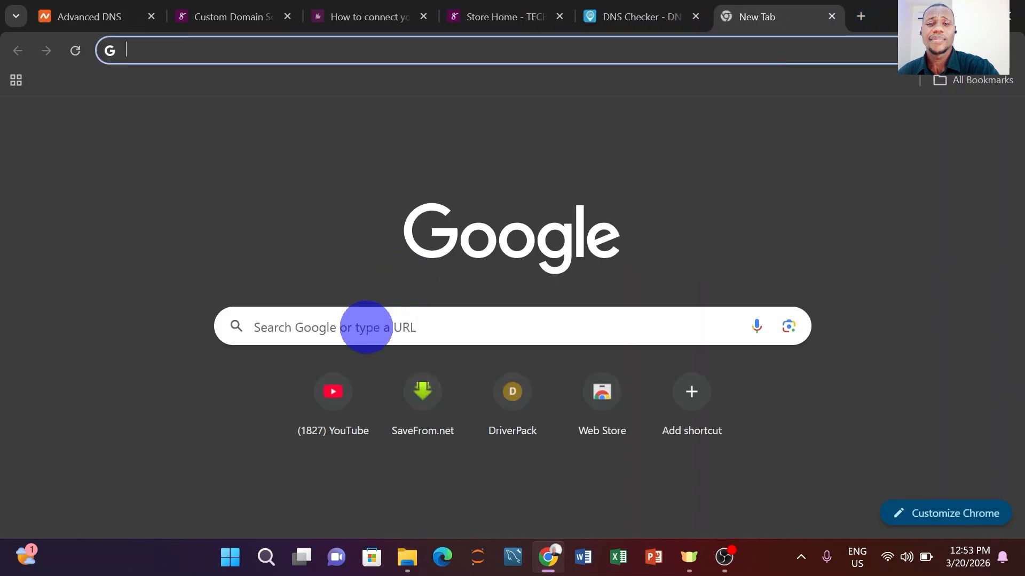
left_click(366, 327)
type("what")
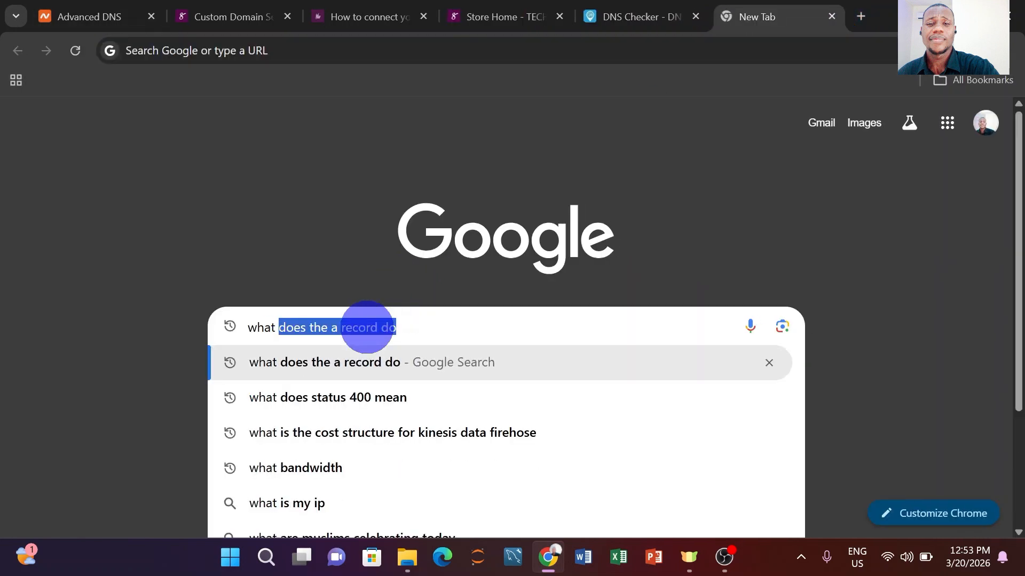
left_click(368, 362)
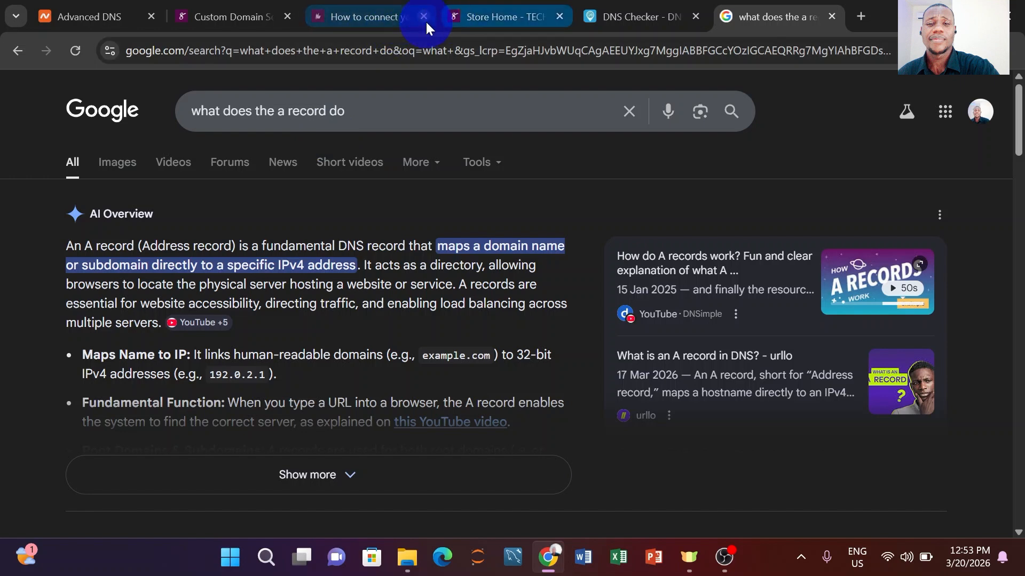
left_click(491, 21)
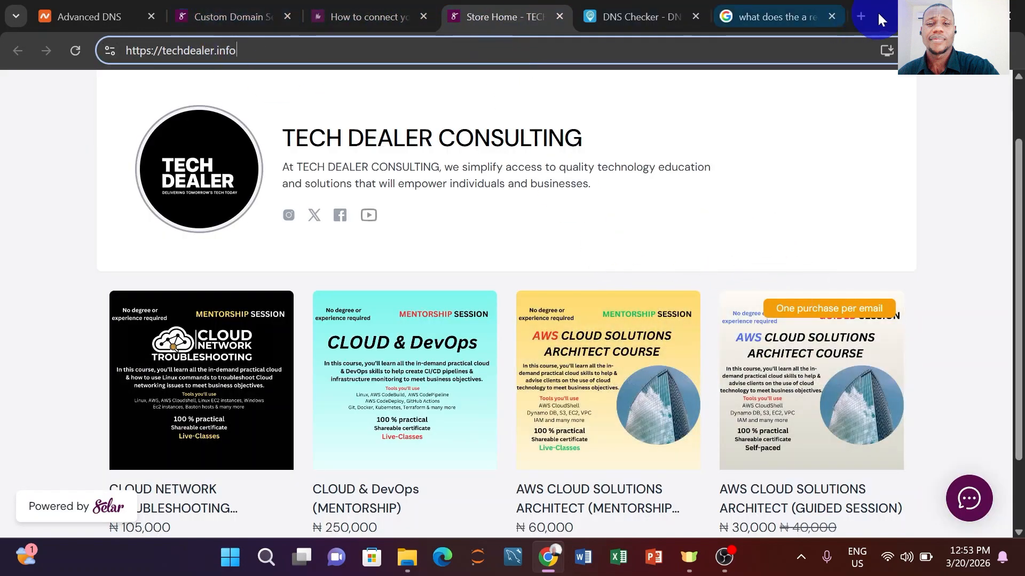
left_click(832, 16)
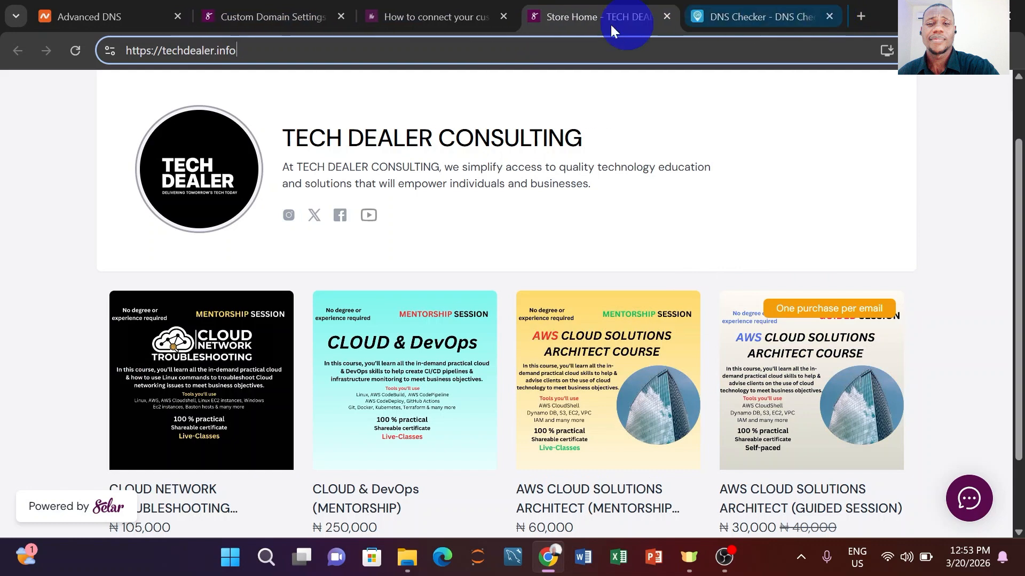
Step: Review the guide's A record instructions again and check them against the host records on Namecheap's Advanced DNS page
left_click(280, 17)
left_click(430, 22)
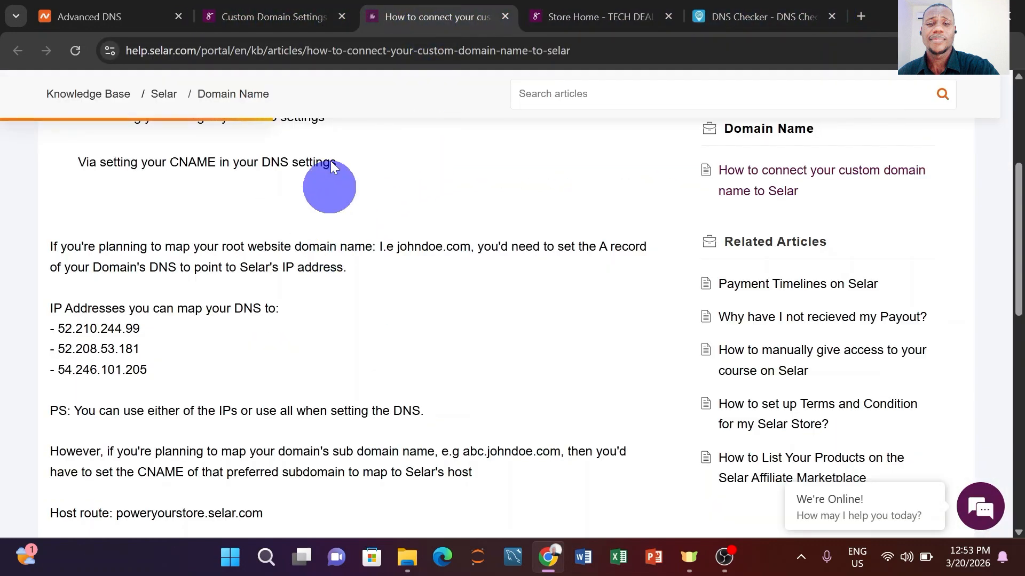
left_click(114, 16)
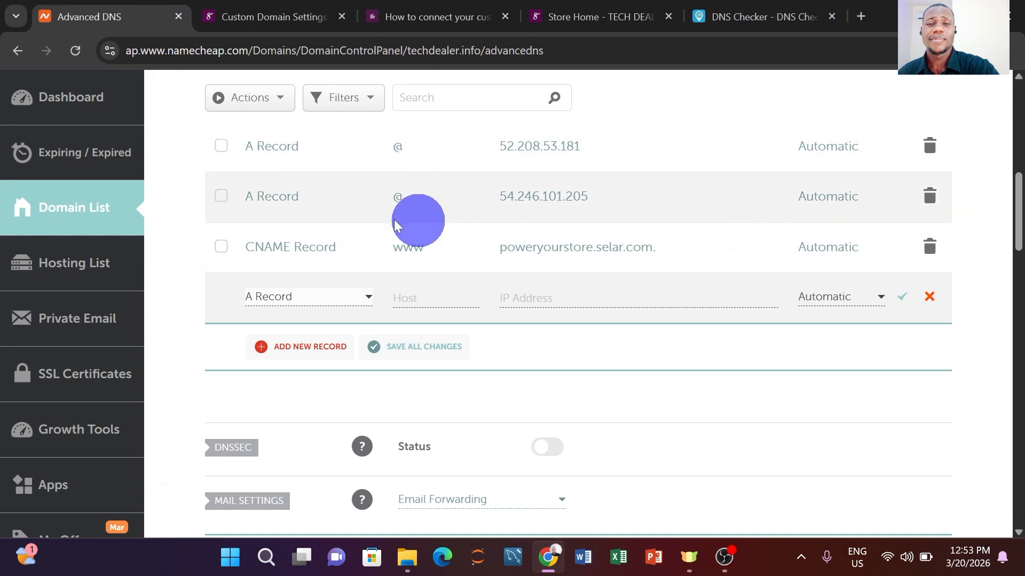
scroll(444, 208, "up", 1)
scroll(446, 212, "up", 3)
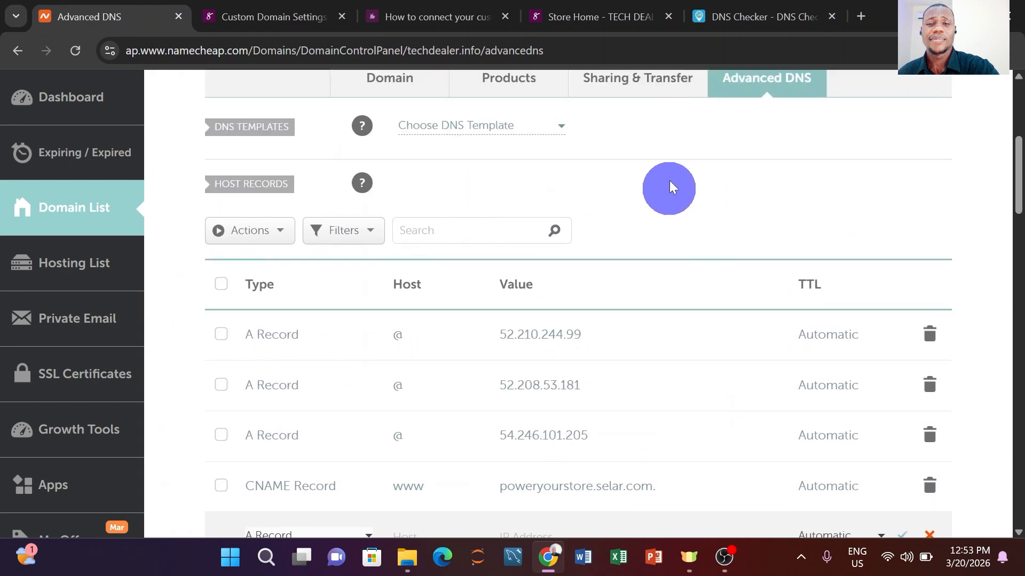
scroll(531, 262, "down", 2)
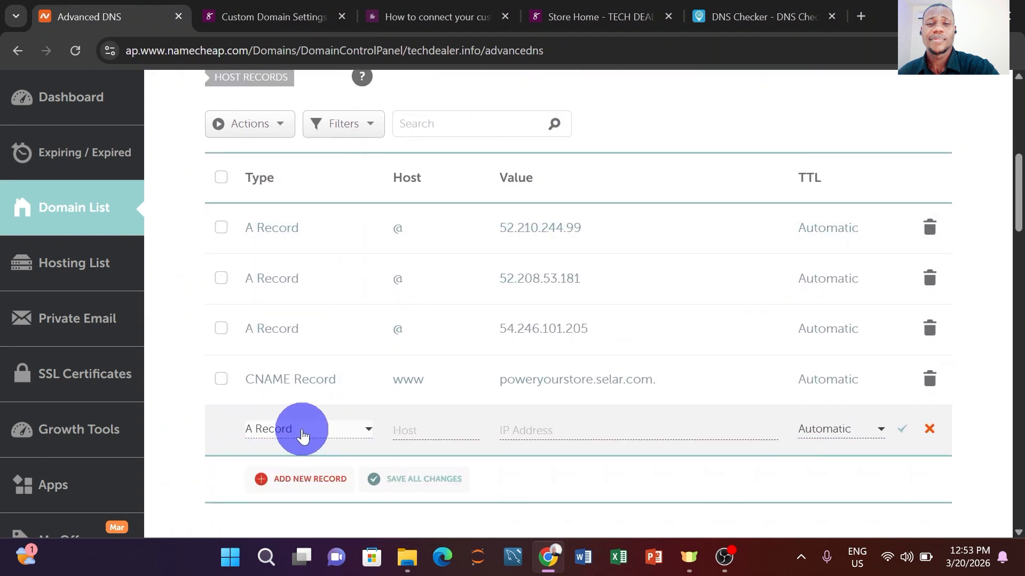
Step: Fill in the new A Record row with host @ and the IP address 52.210.244.99 copied from Selar's guide
left_click(443, 431)
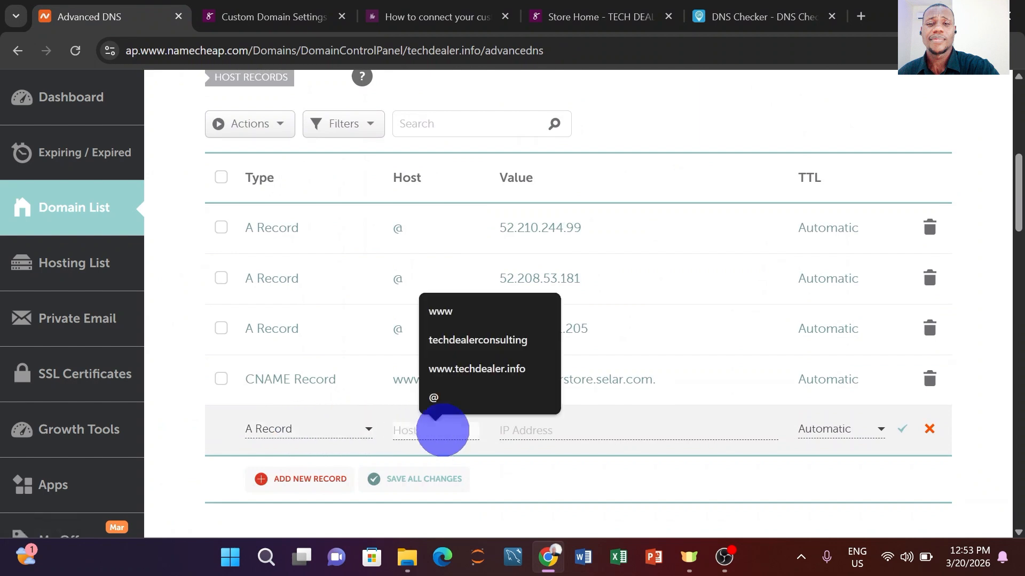
type("@")
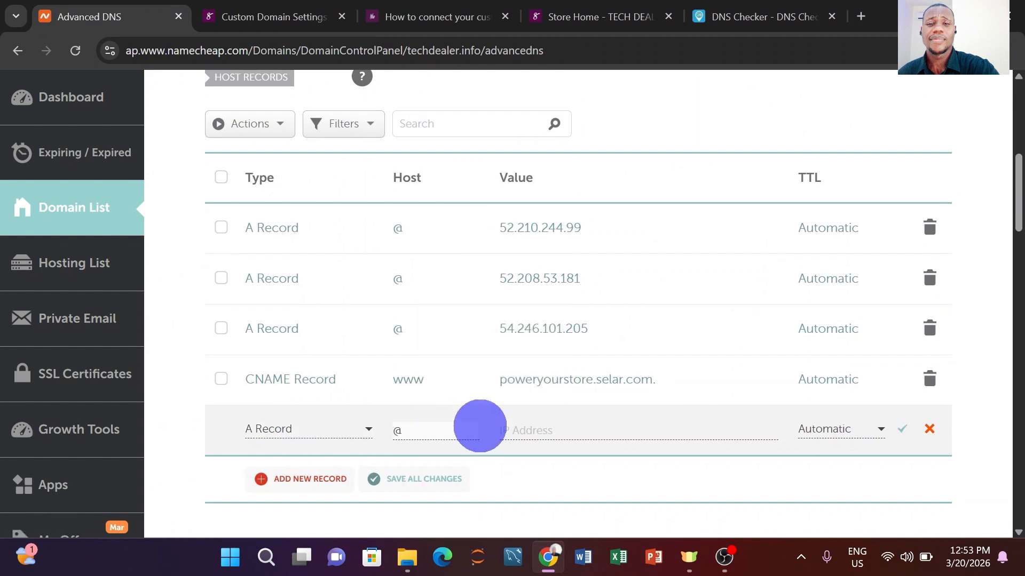
left_click(541, 428)
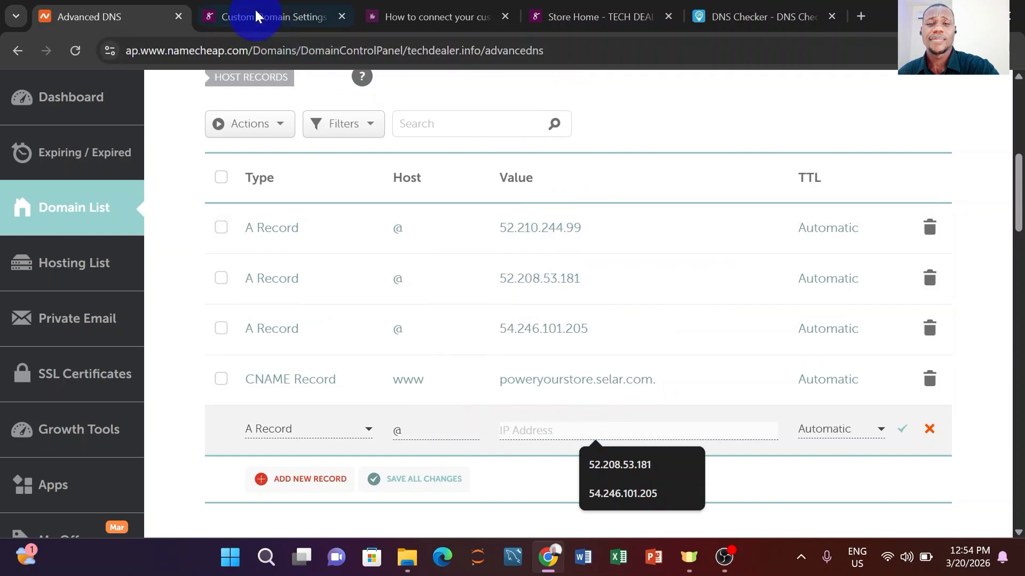
left_click(255, 8)
left_click(431, 18)
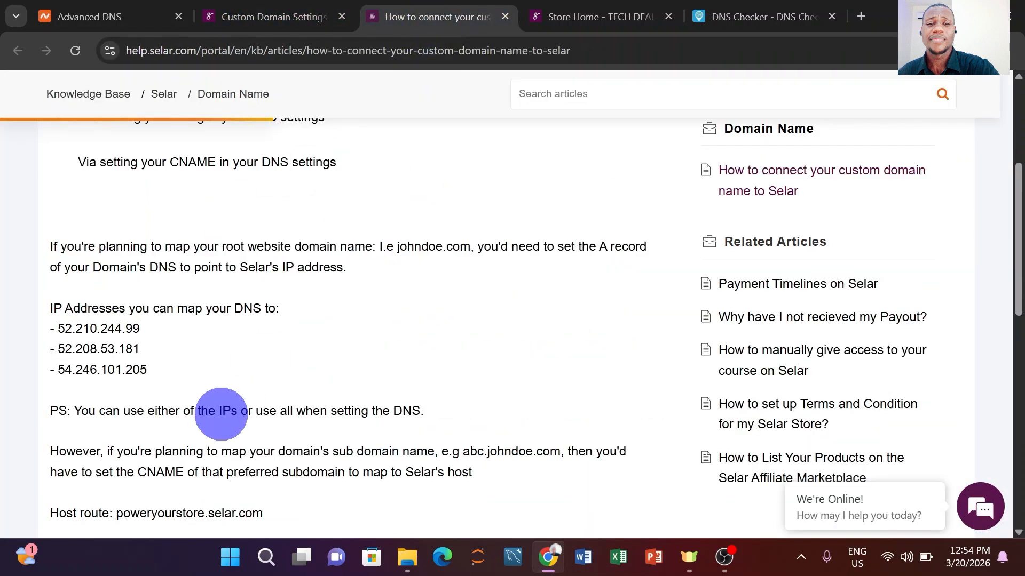
left_click_drag(58, 329, 141, 331)
key("ctrl+c")
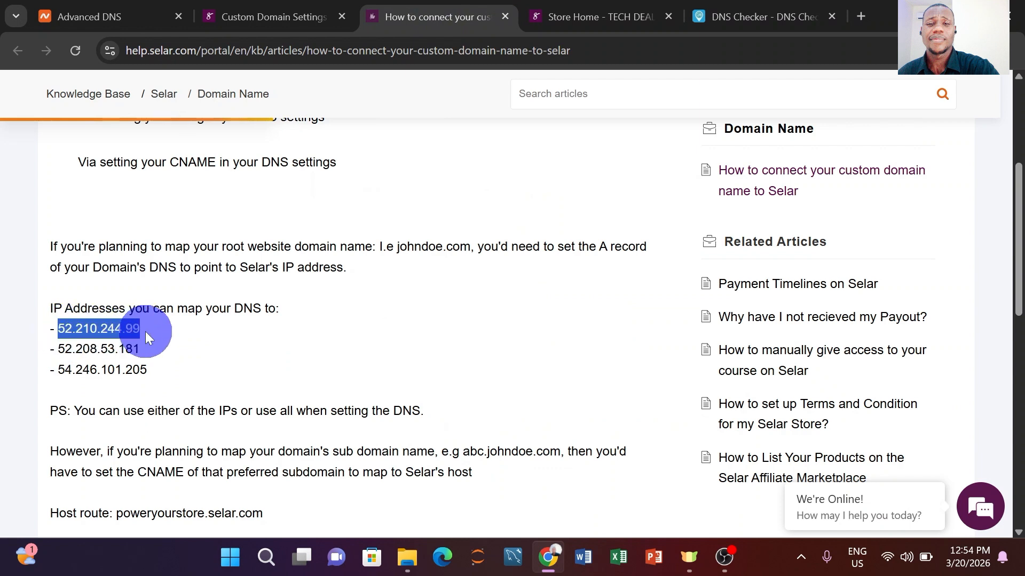
left_click(301, 8)
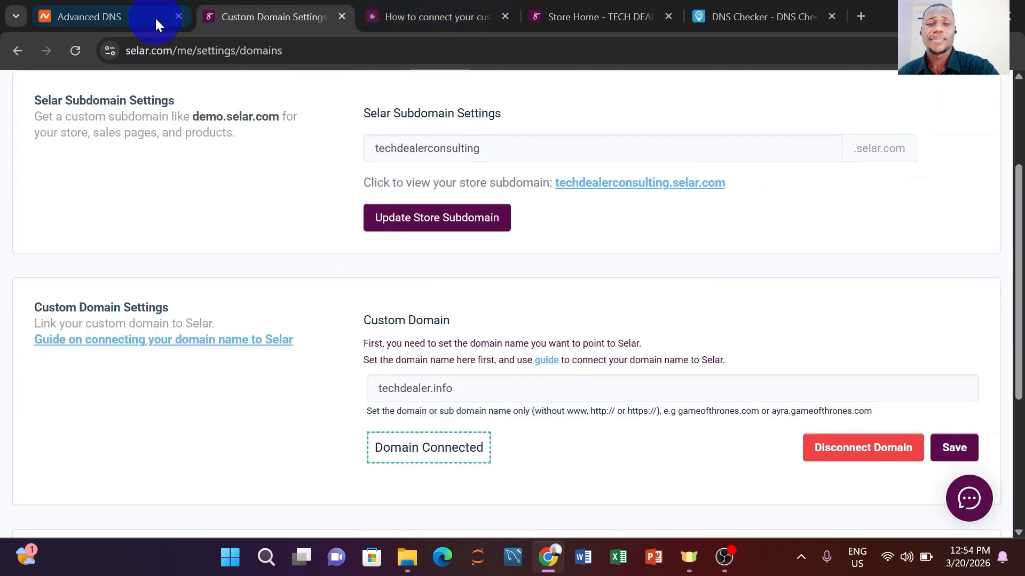
left_click(114, 16)
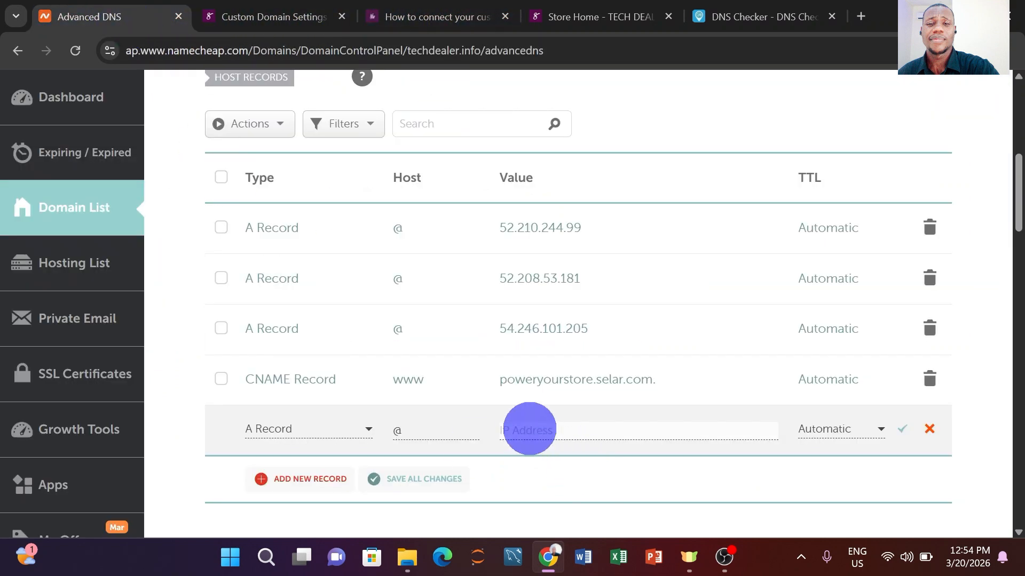
key("ctrl+v")
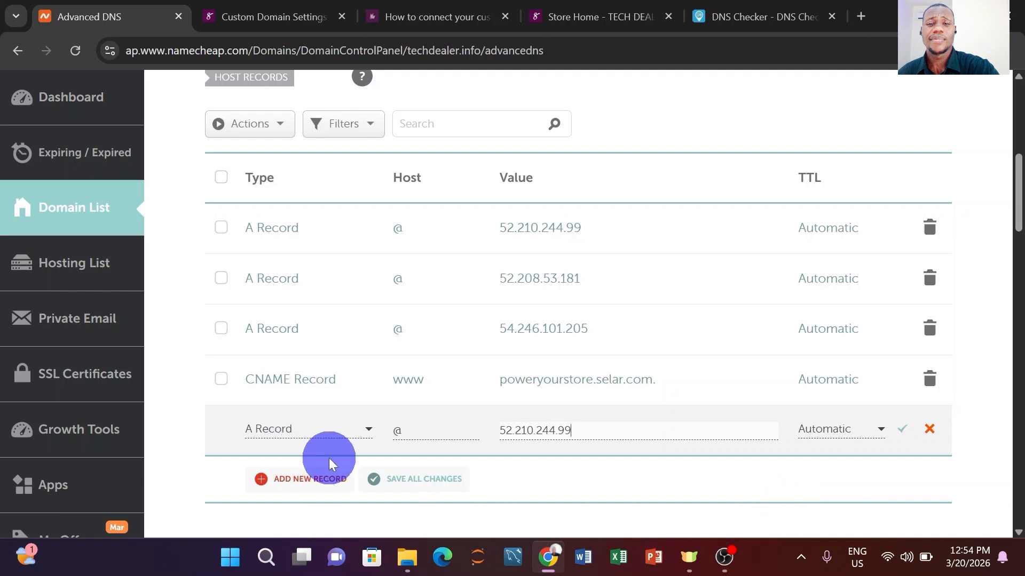
Step: Compare the IP address in the new A Record row with the first address listed in Selar's guide
scroll(329, 459, "down", 2)
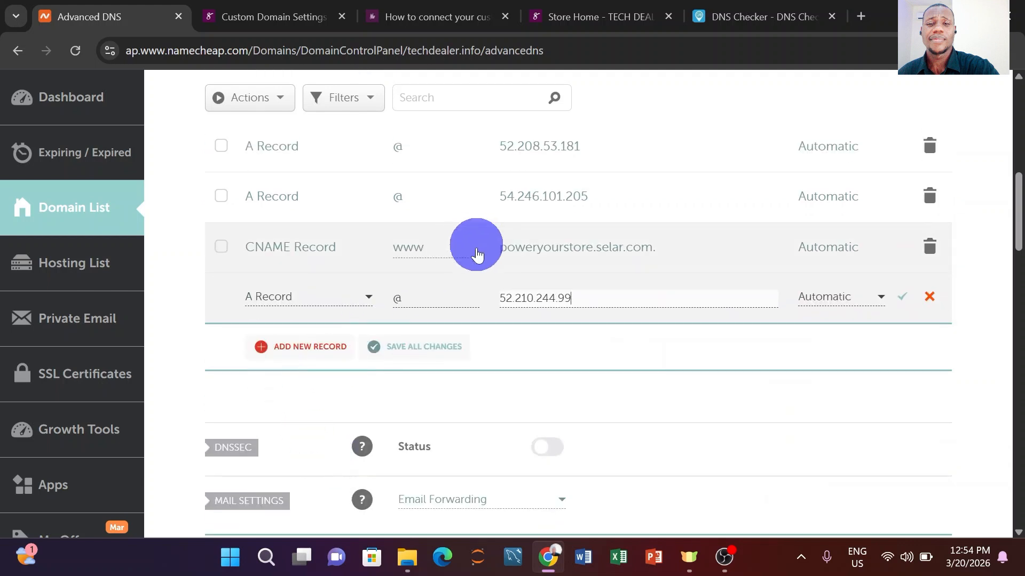
left_click(440, 15)
left_click_drag(57, 328, 143, 335)
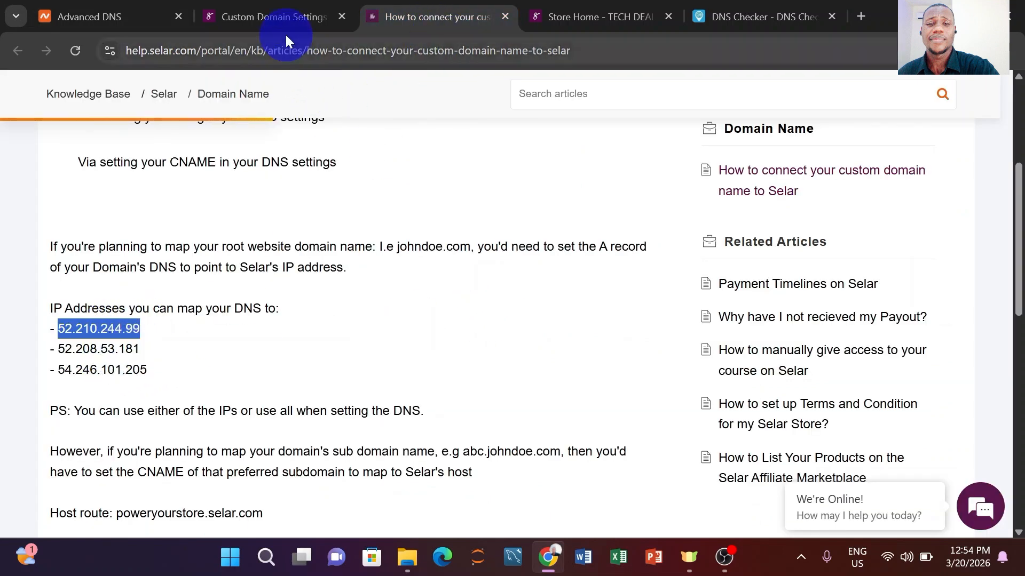
left_click(95, 19)
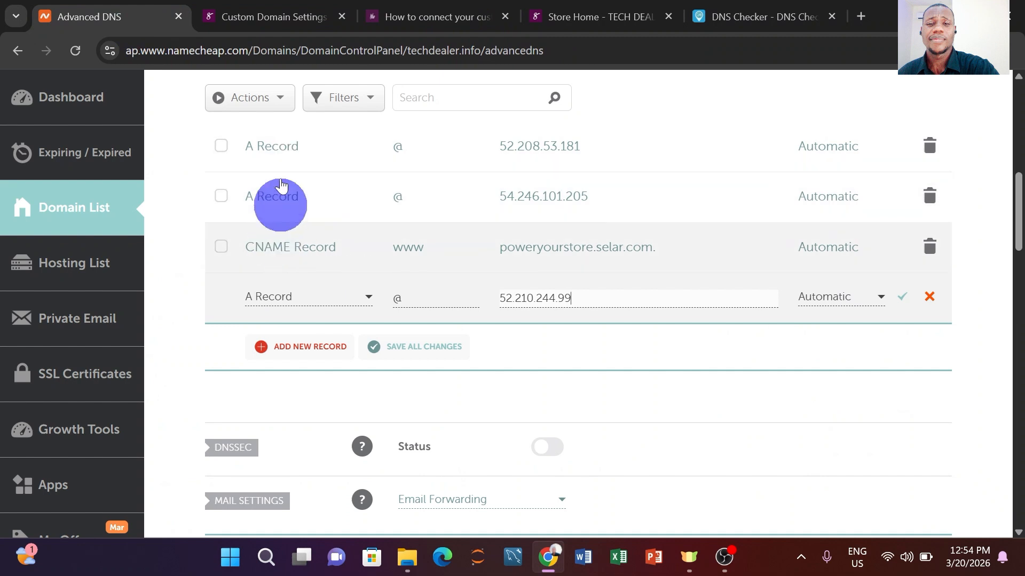
scroll(315, 258, "up", 1)
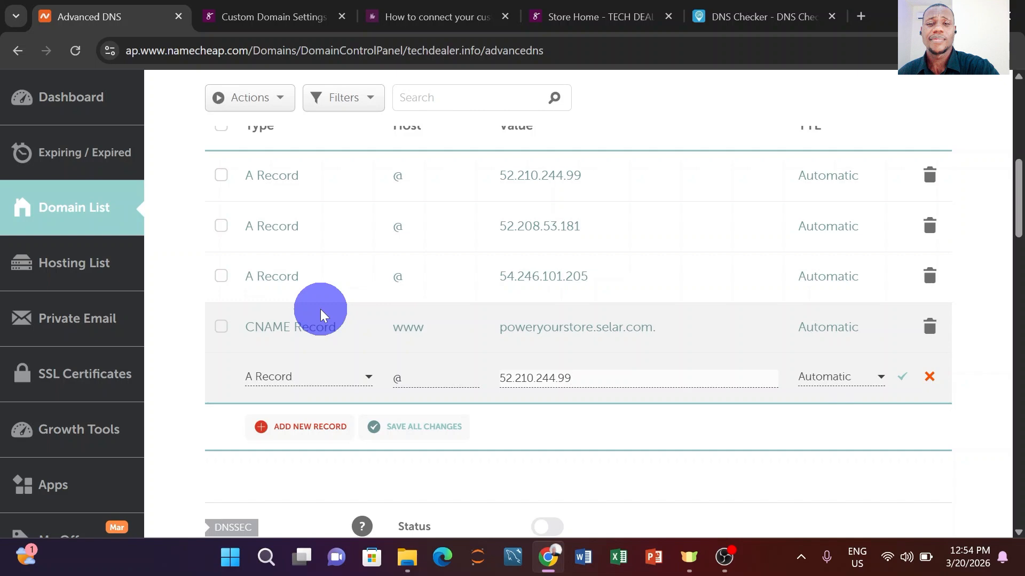
Step: View the live store at techdealer.info and Selar's custom domain settings, and return to Namecheap's Advanced DNS page
left_click(582, 16)
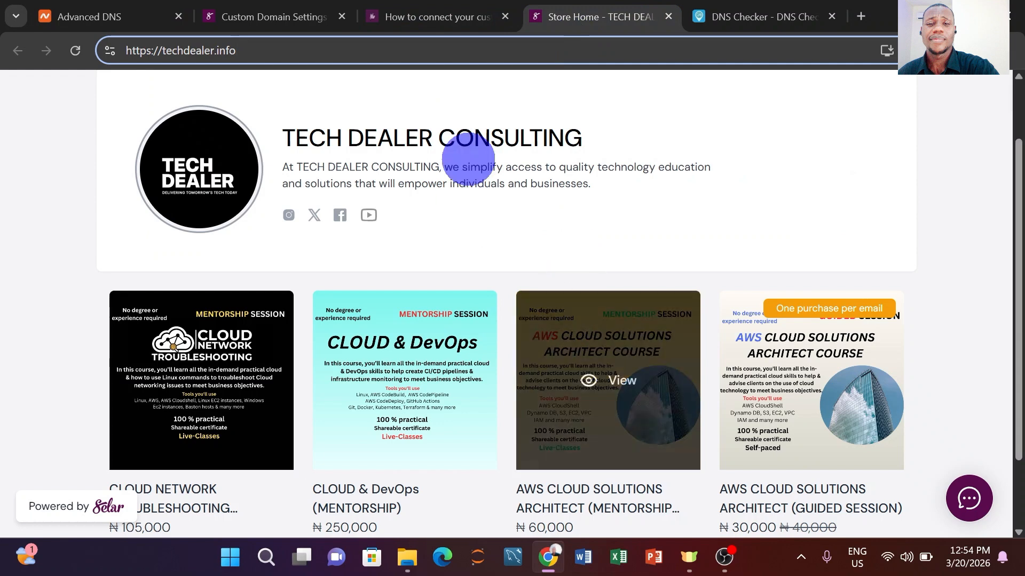
left_click(252, 12)
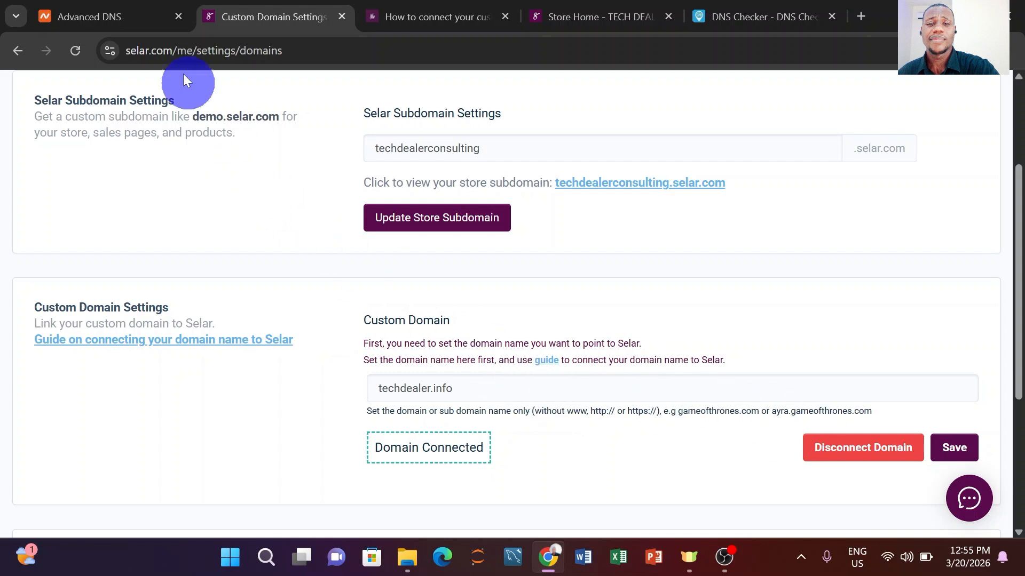
left_click(133, 11)
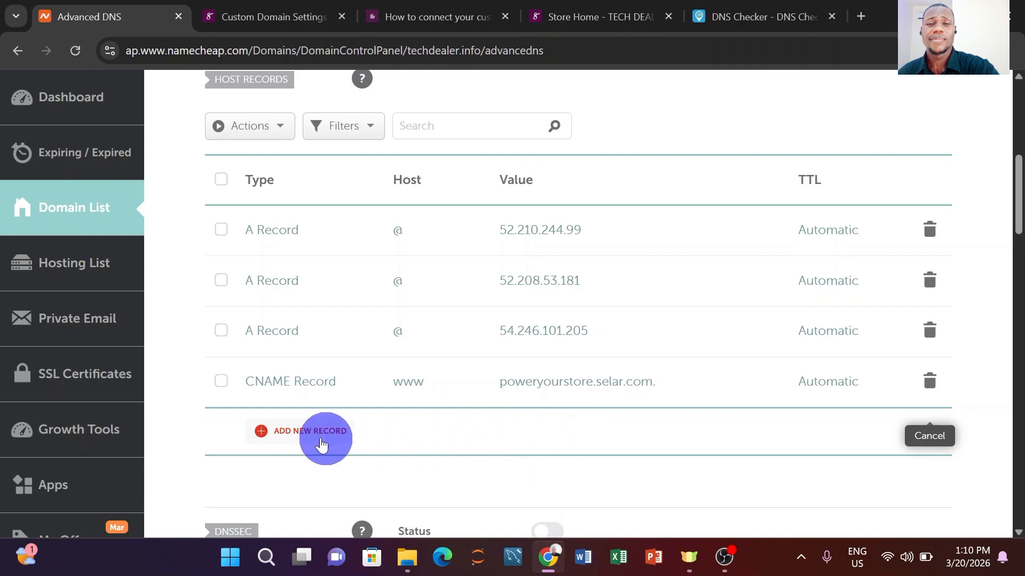
Step: Add two blank A Record rows below the existing host records, and cancel both rows
left_click(302, 431)
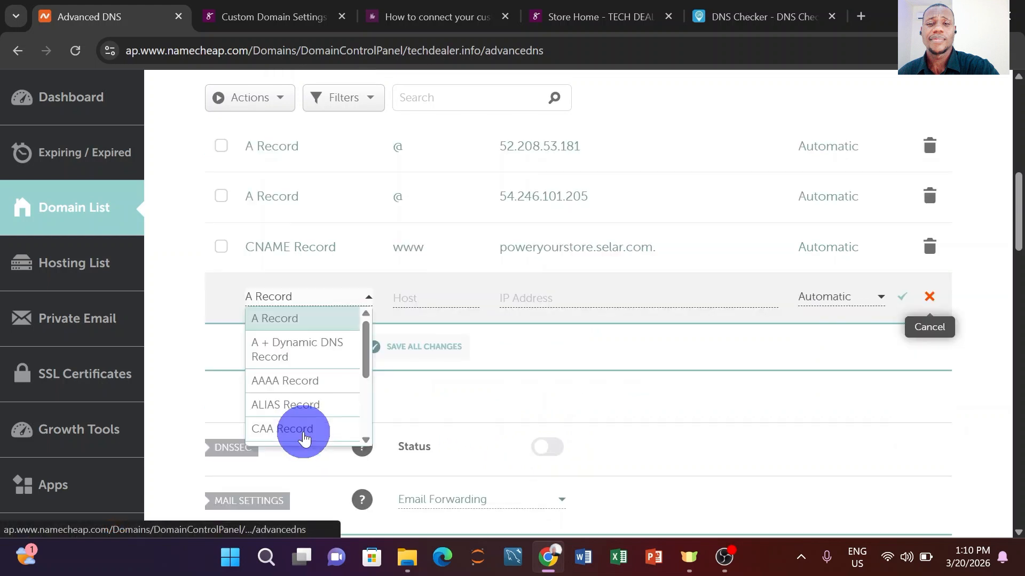
left_click(467, 386)
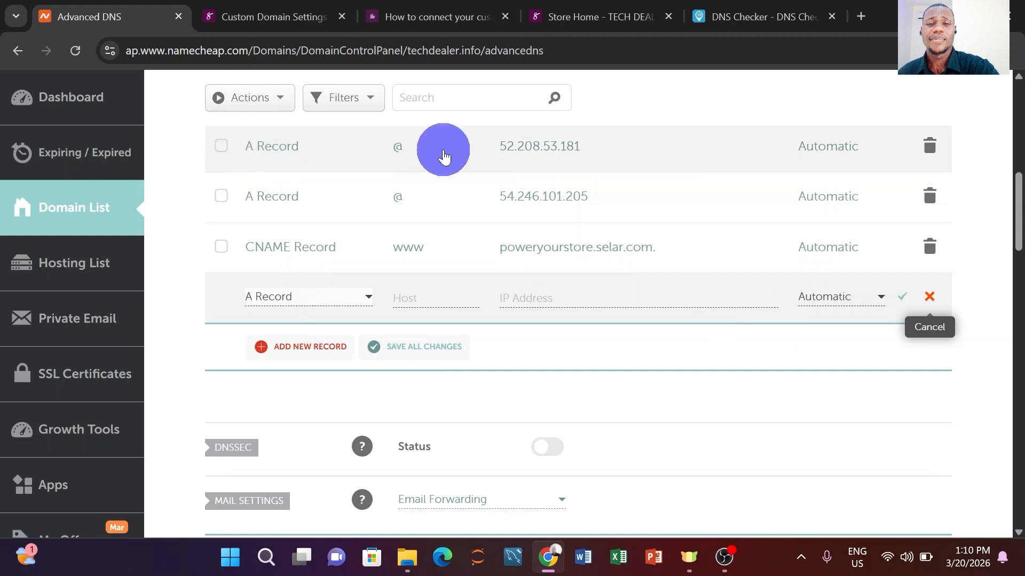
scroll(263, 176, "up", 1)
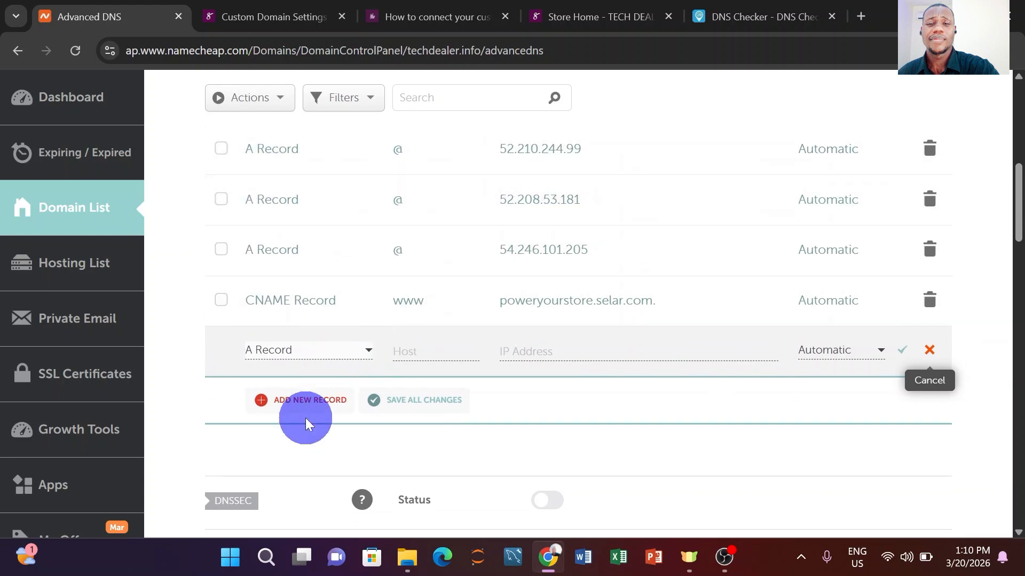
left_click(309, 400)
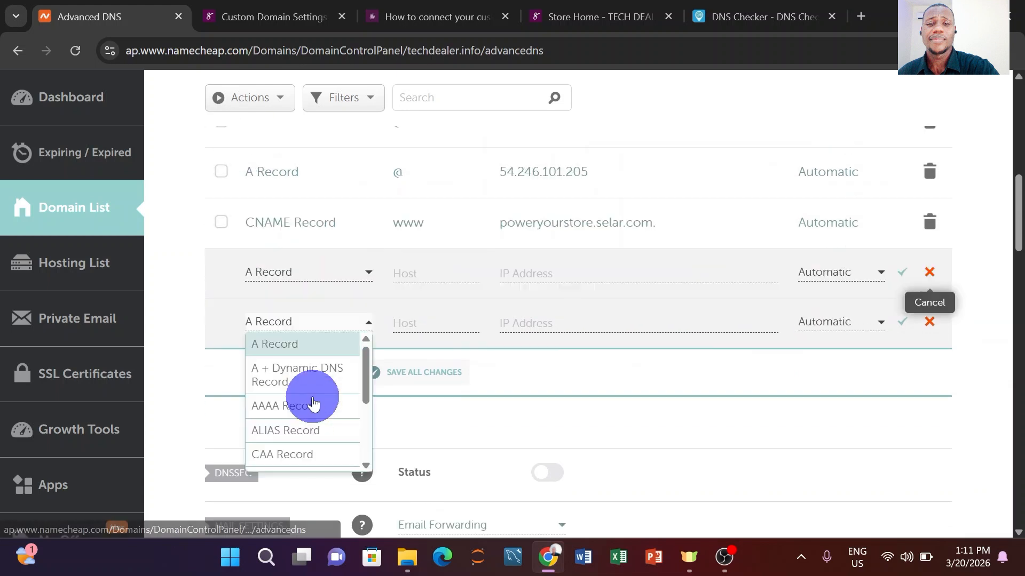
left_click(420, 411)
scroll(373, 283, "up", 2)
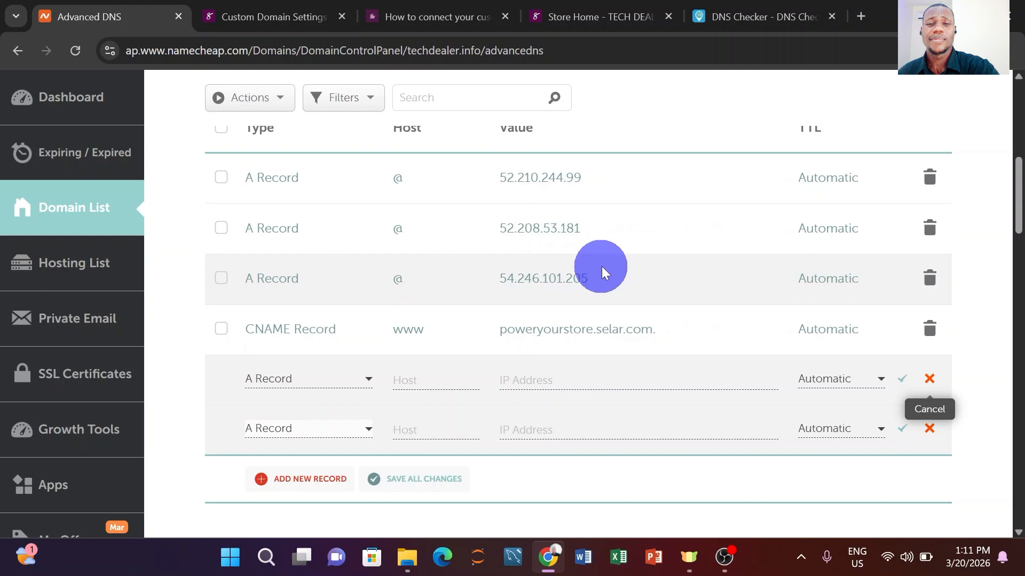
left_click(929, 378)
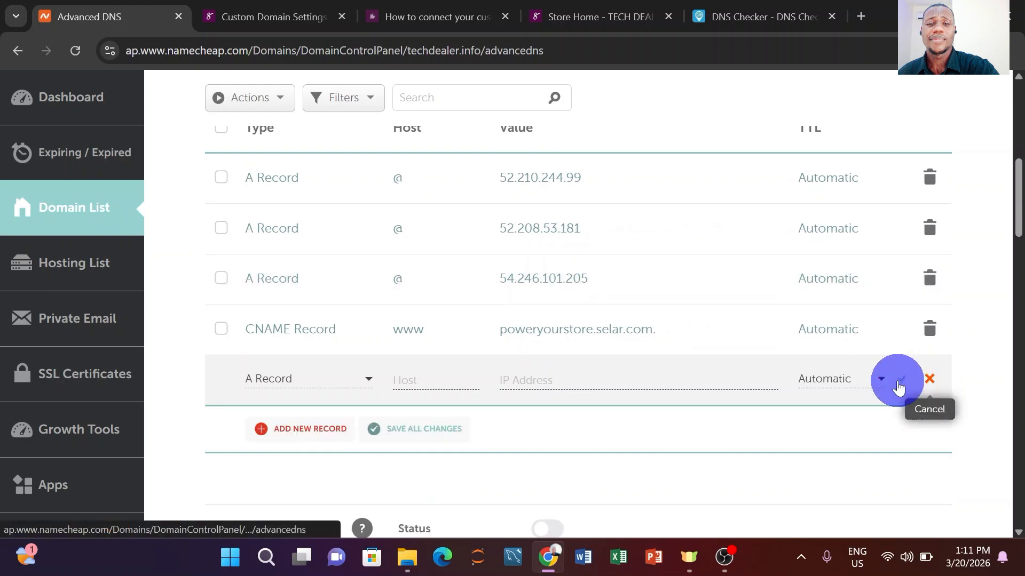
left_click(928, 379)
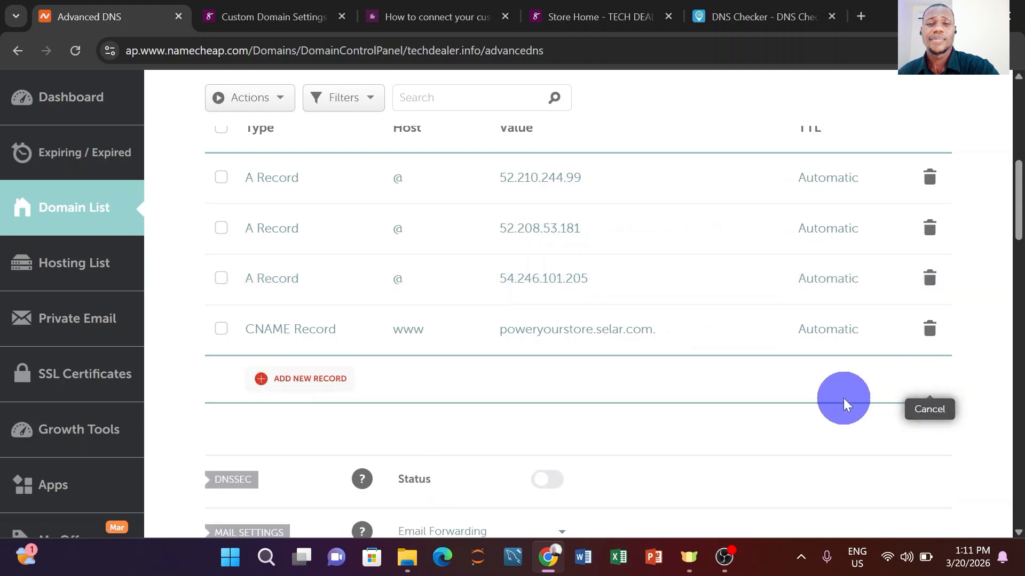
Step: Open the DNS Checker propagation page for techdealer.info in a new browser tab
left_click(272, 20)
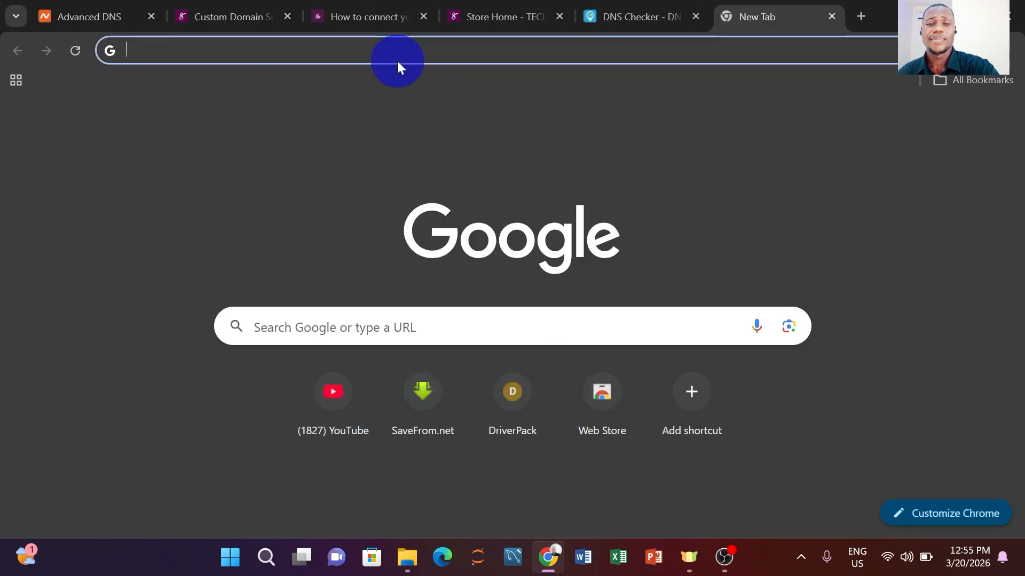
left_click(398, 63)
type("f")
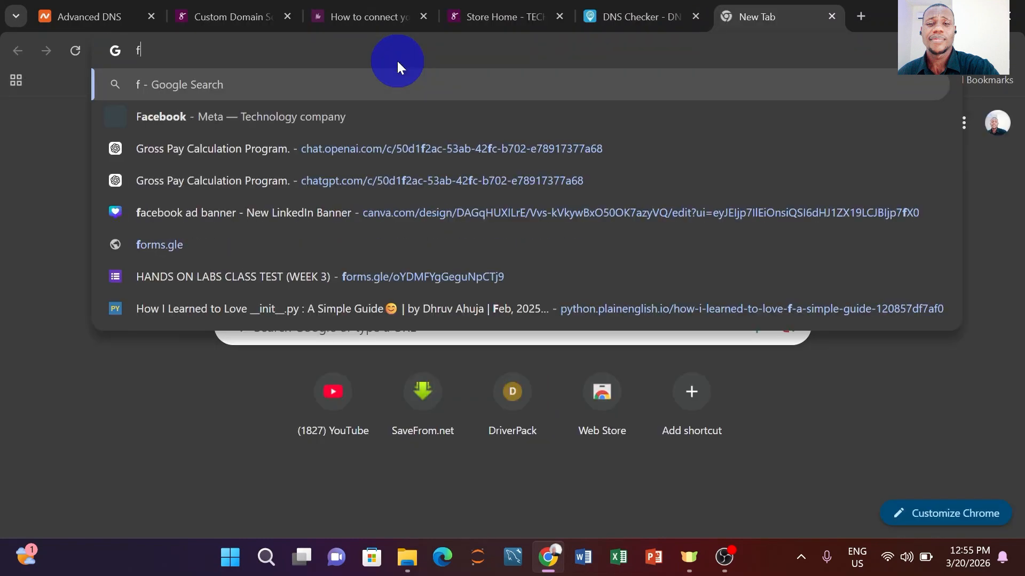
key("BackSpace")
type("dbn")
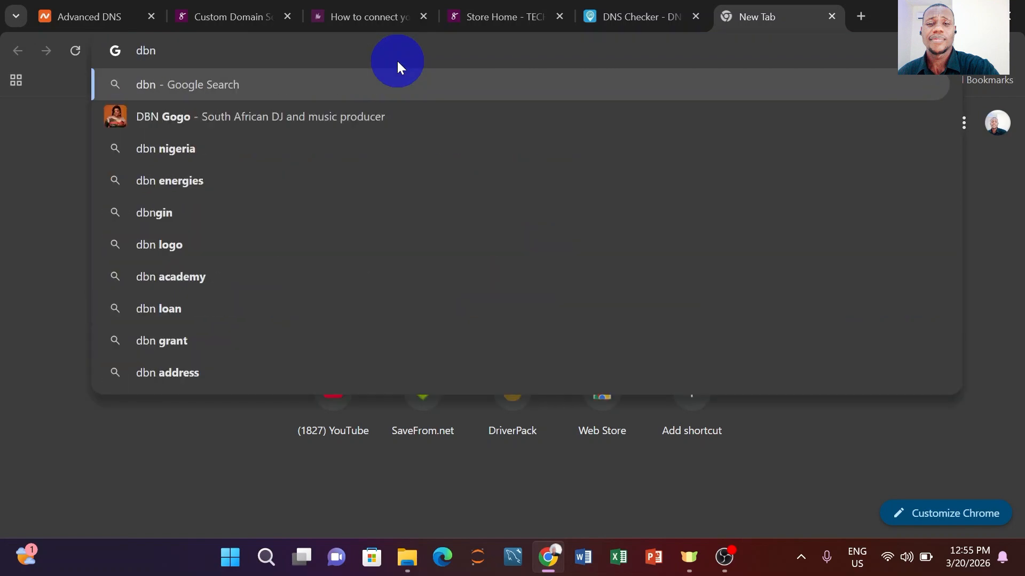
key("BackSpace")
key("BackSpace")
type("ns")
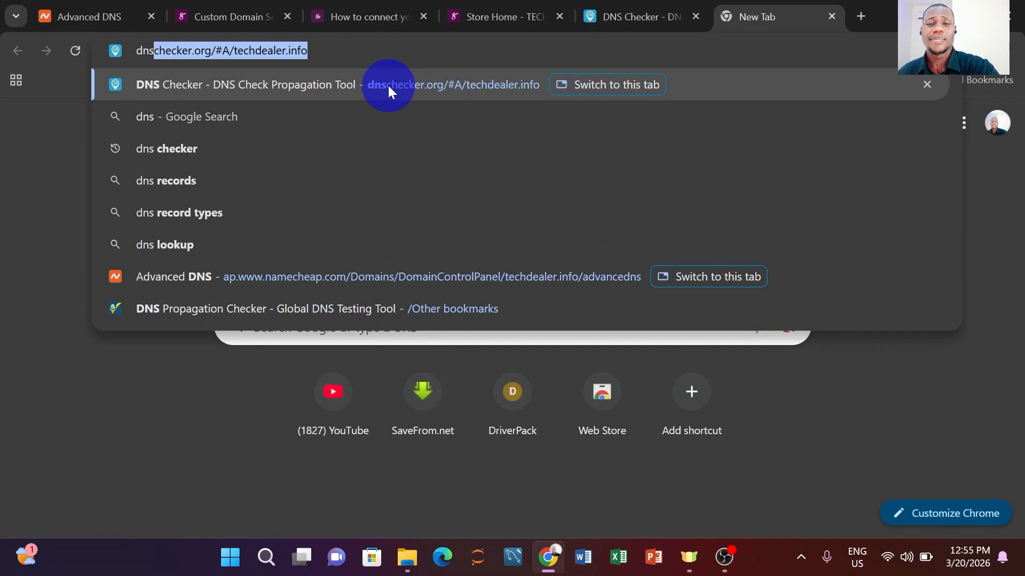
left_click(436, 85)
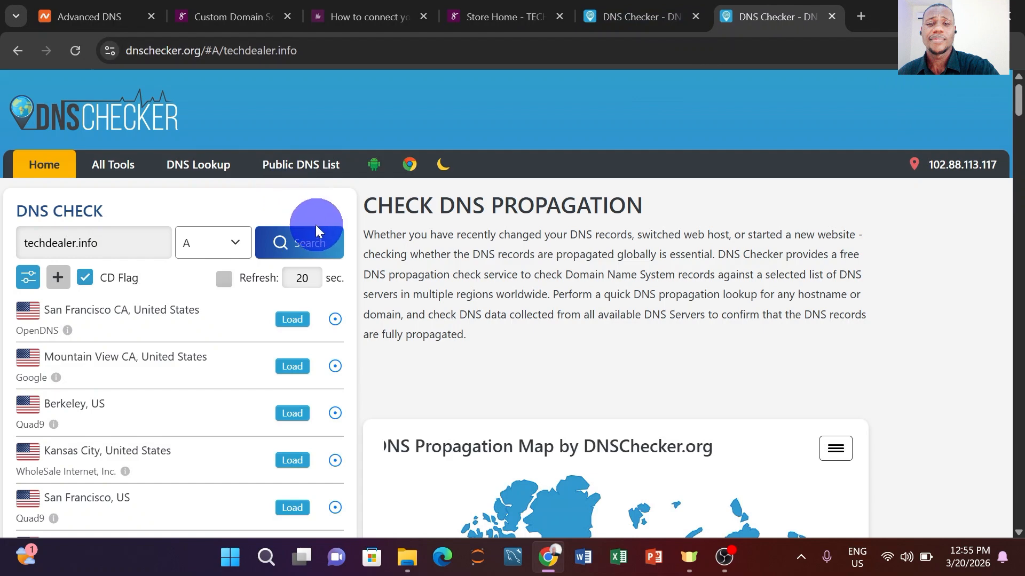
Step: Run a DNS Checker type A lookup for techdealer.info and compare the results with the IP addresses in Selar's guide
left_click(368, 13)
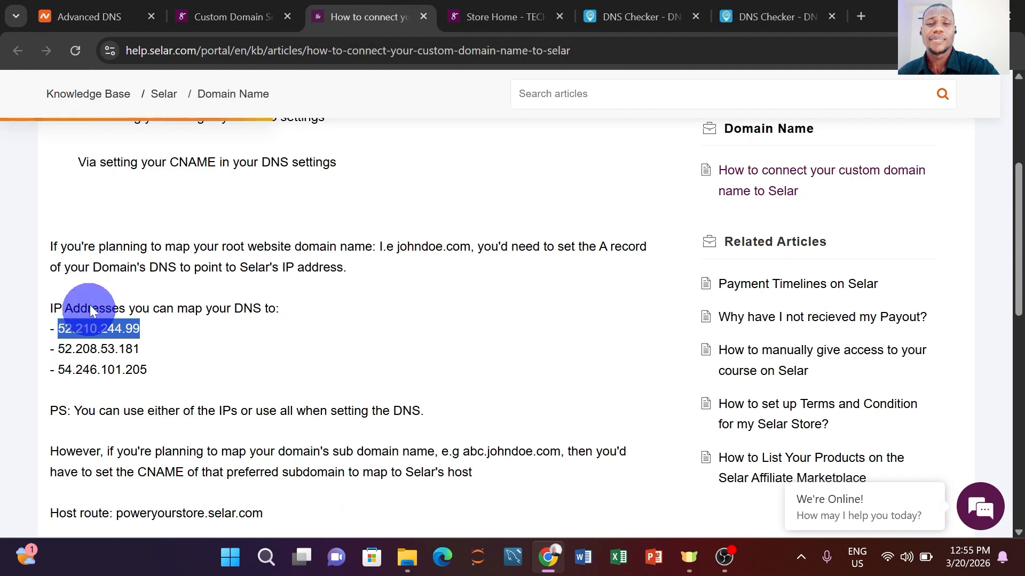
left_click(187, 339)
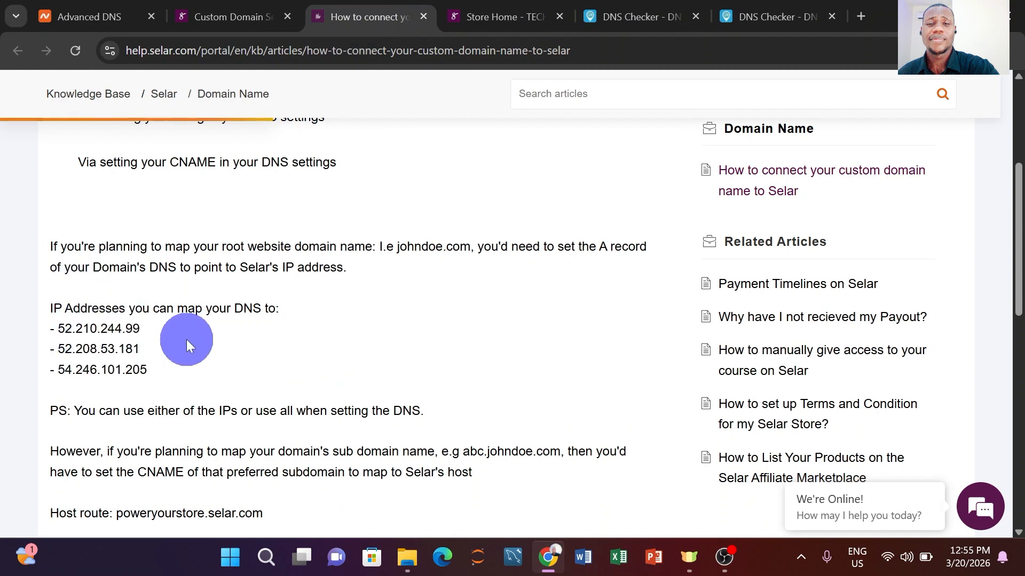
left_click(774, 14)
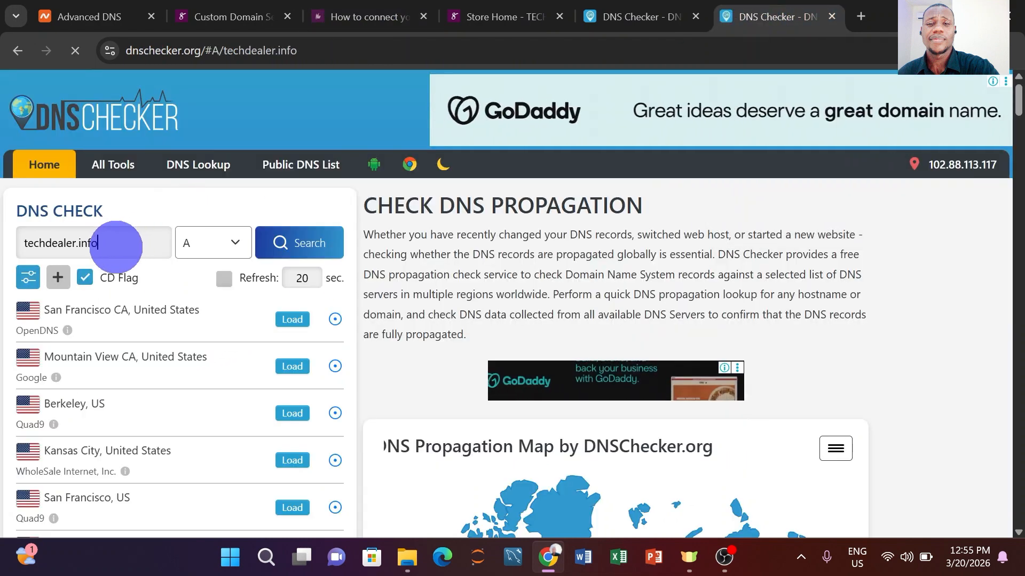
left_click(116, 247)
key("BackSpace")
key("BackSpace")
key("BackSpace")
key("BackSpace")
key("BackSpace")
key("BackSpace")
key("BackSpace")
key("BackSpace")
key("BackSpace")
key("BackSpace")
key("BackSpace")
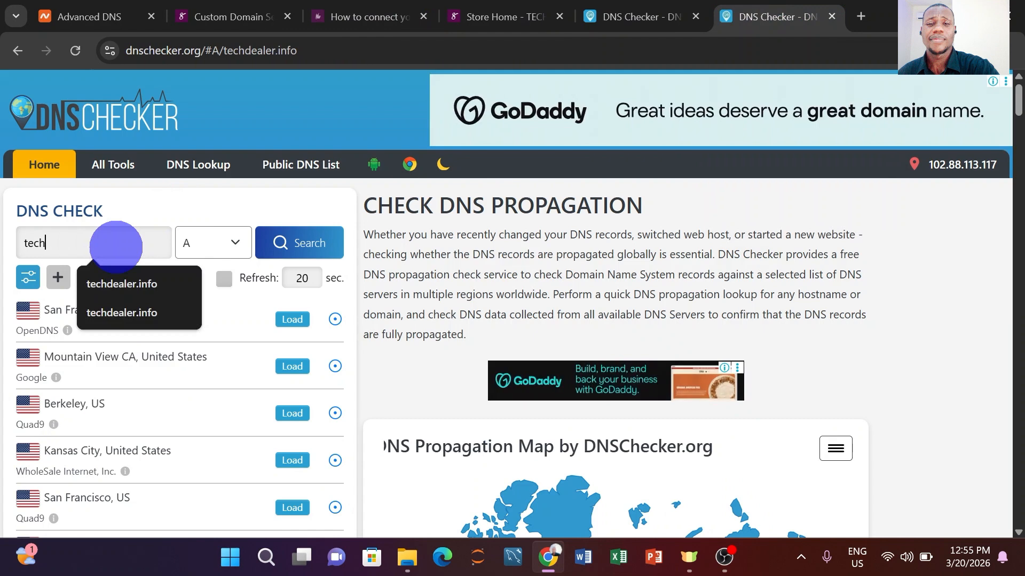
key("BackSpace")
key("BackSpace")
key("BackSpace")
key("BackSpace")
type("tec")
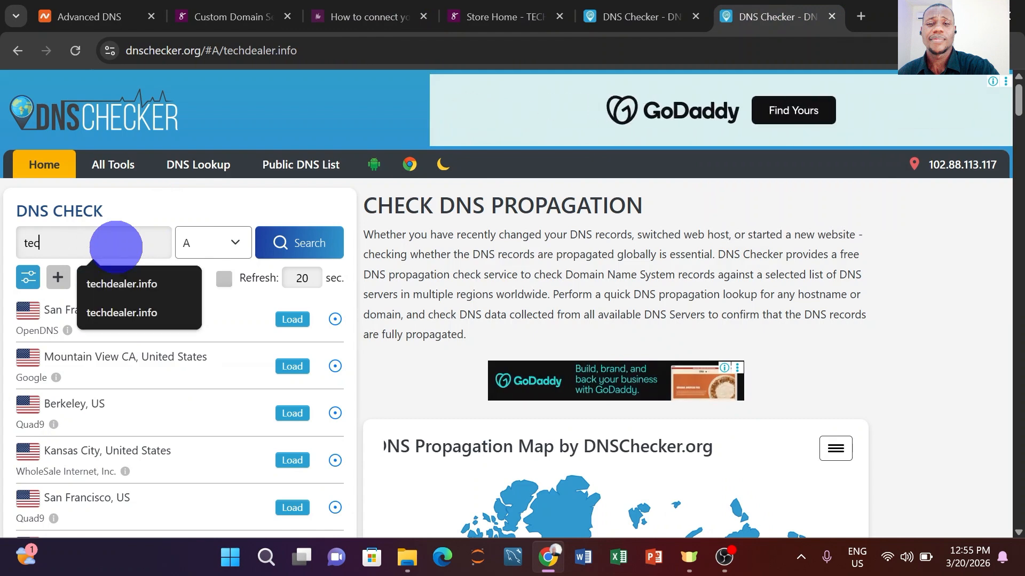
type("hdealer.info")
left_click(122, 283)
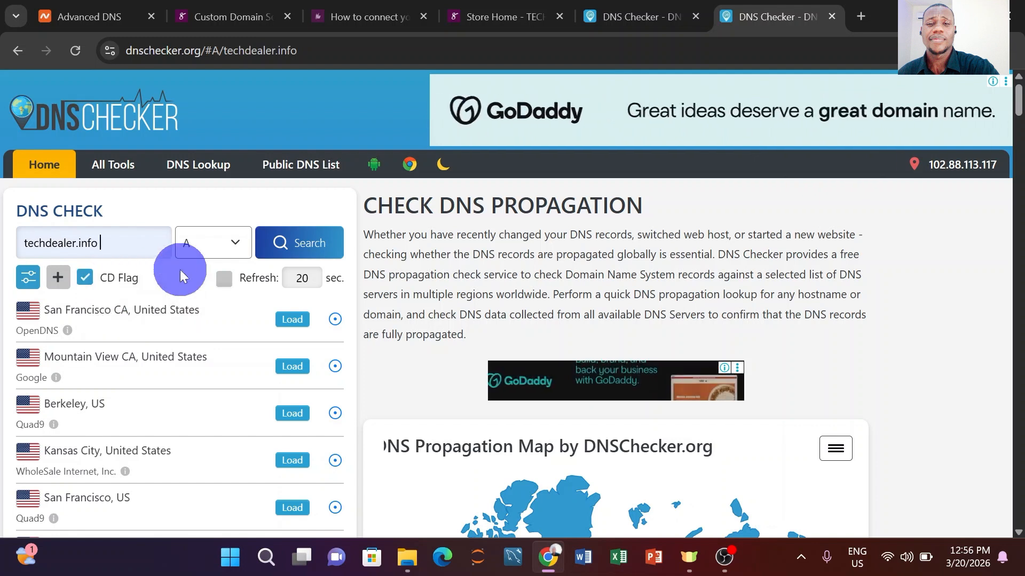
left_click(299, 245)
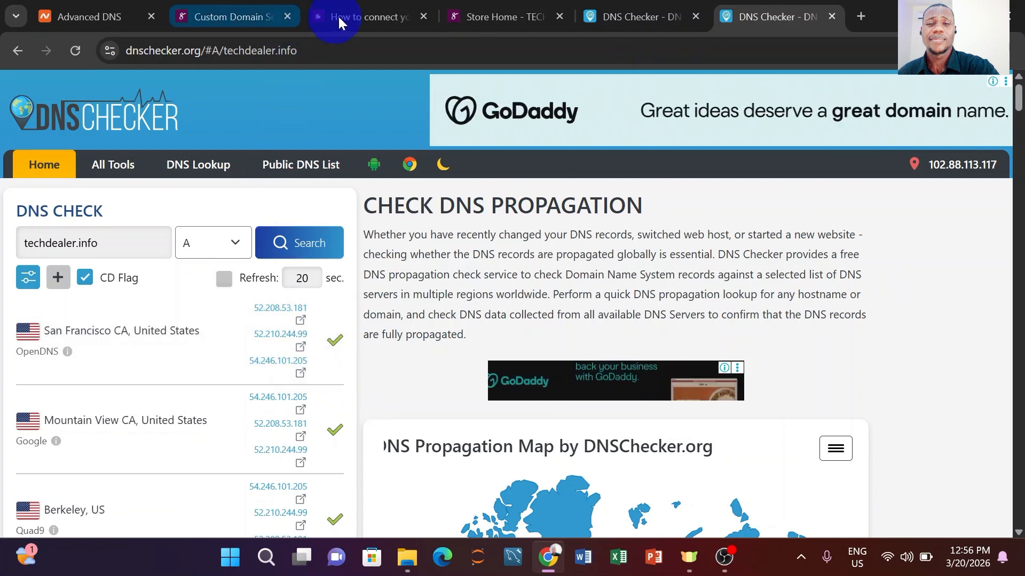
left_click(353, 18)
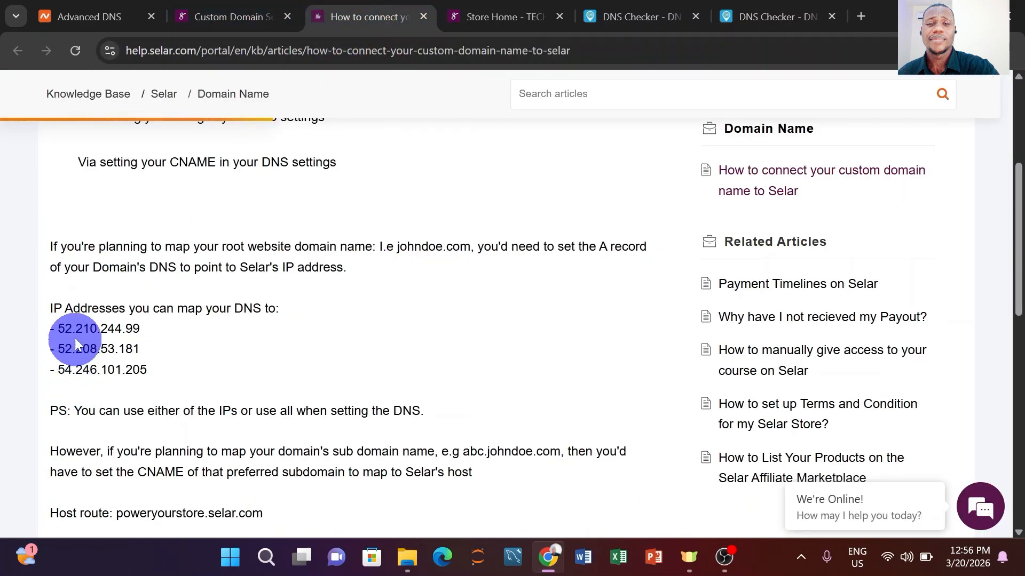
Step: Highlight the IP address 52.210.244.99 in Selar's guide and look for it in the DNS Checker results for techdealer.info
left_click_drag(57, 328, 155, 331)
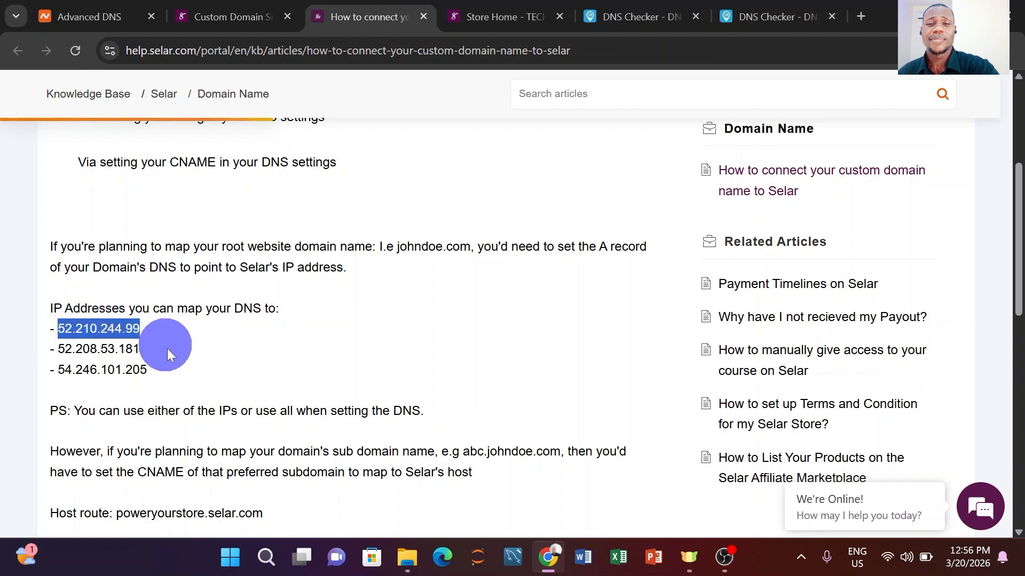
left_click(776, 15)
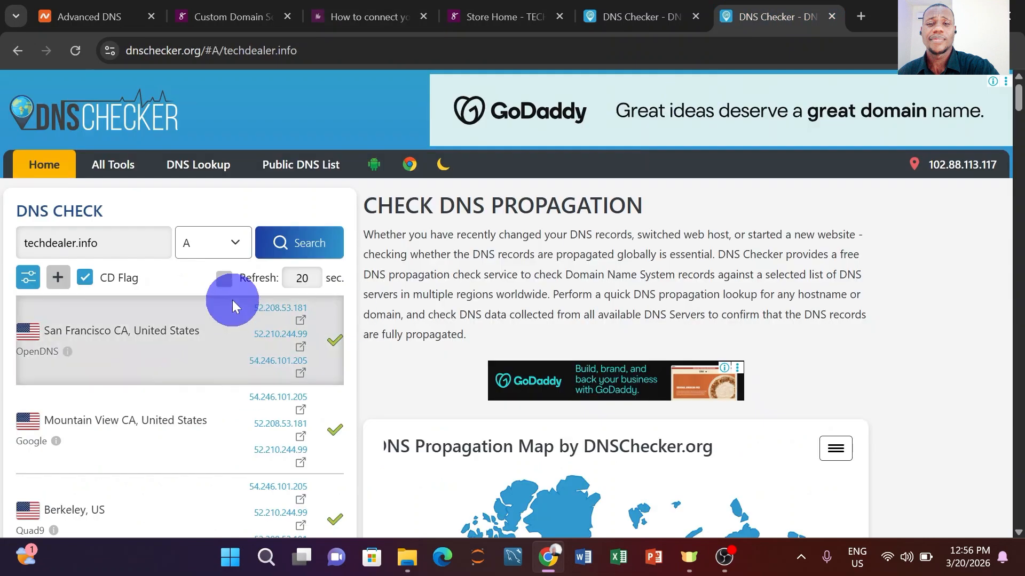
scroll(255, 392, "down", 1)
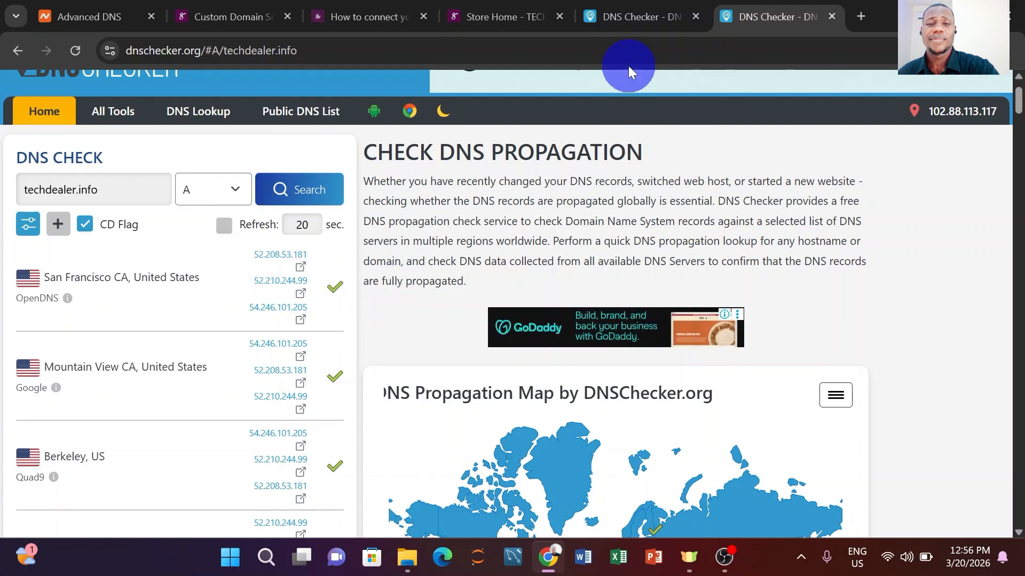
Step: Open techdealer.info in a new browser tab
left_click(860, 16)
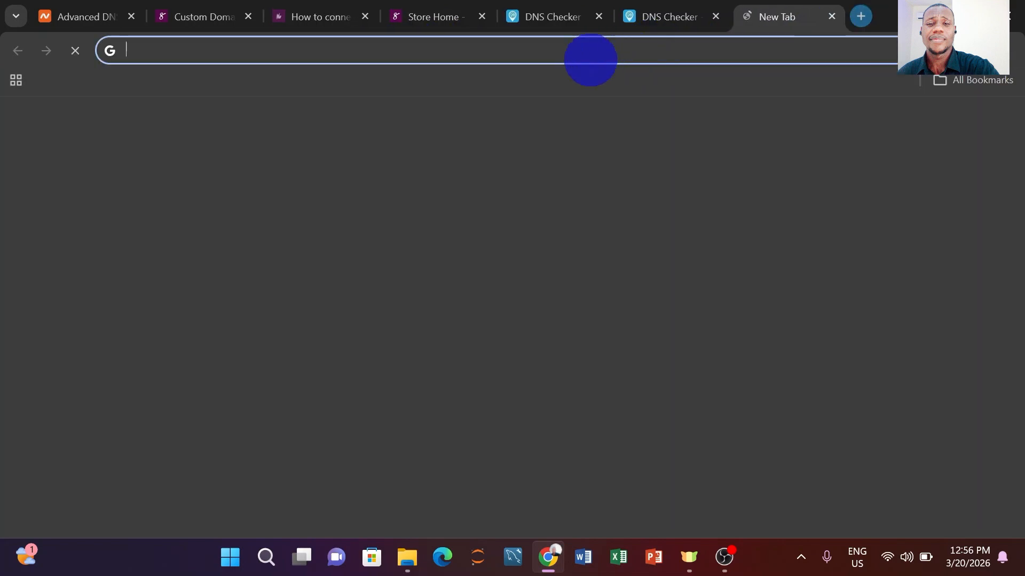
left_click(540, 53)
type("tec")
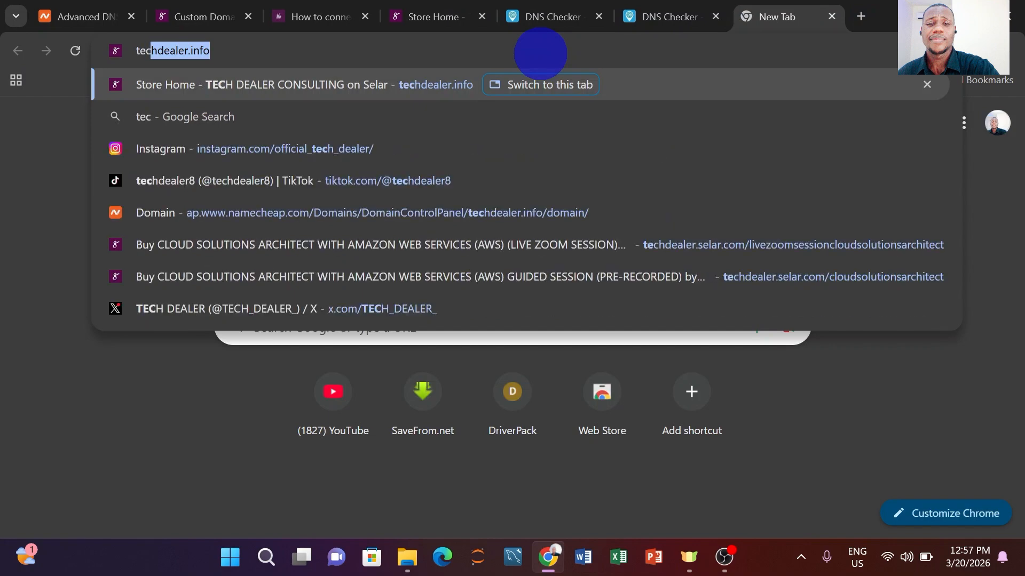
type("hdealer.in")
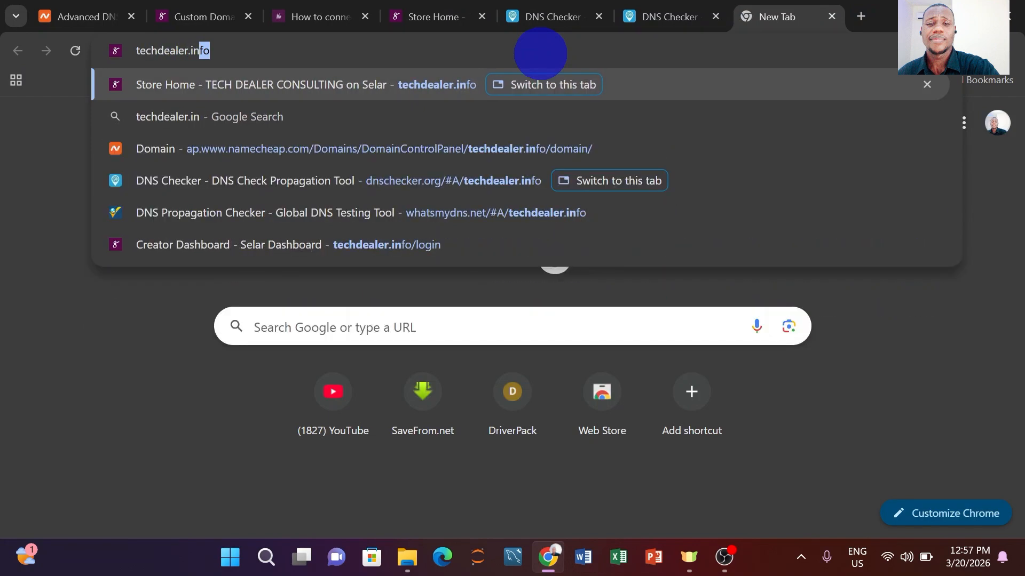
key("Return")
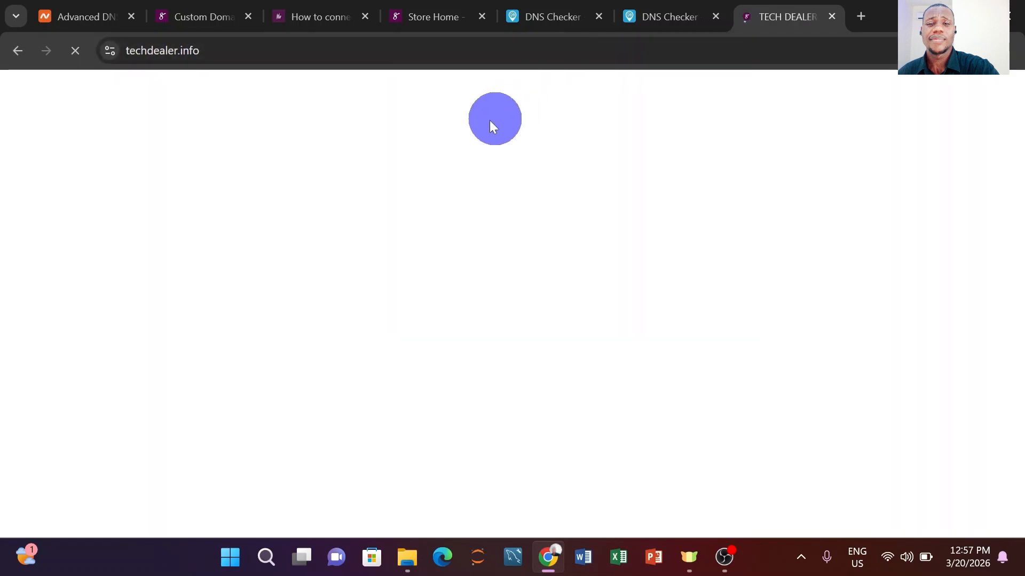